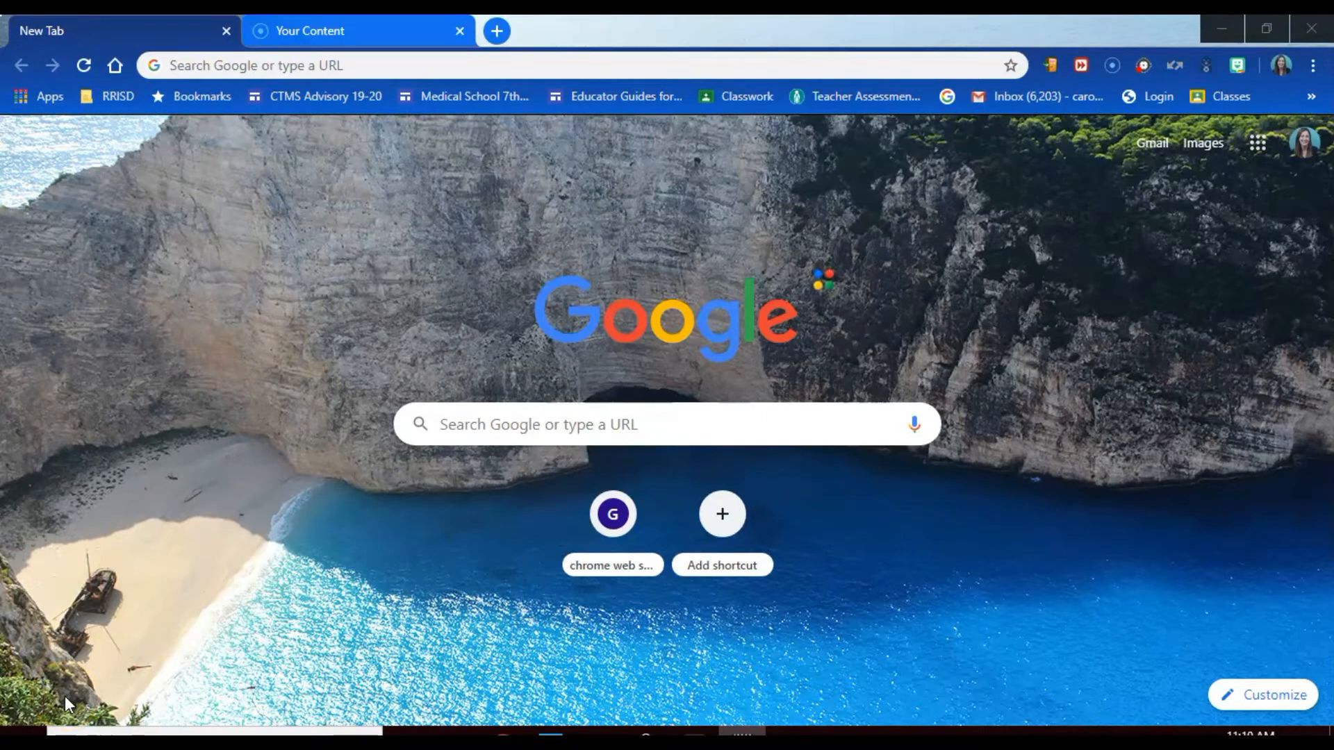
Step: Open zoom.us and sign in with the first listed Google account
left_click(243, 59)
type("zoom.us")
key("Return")
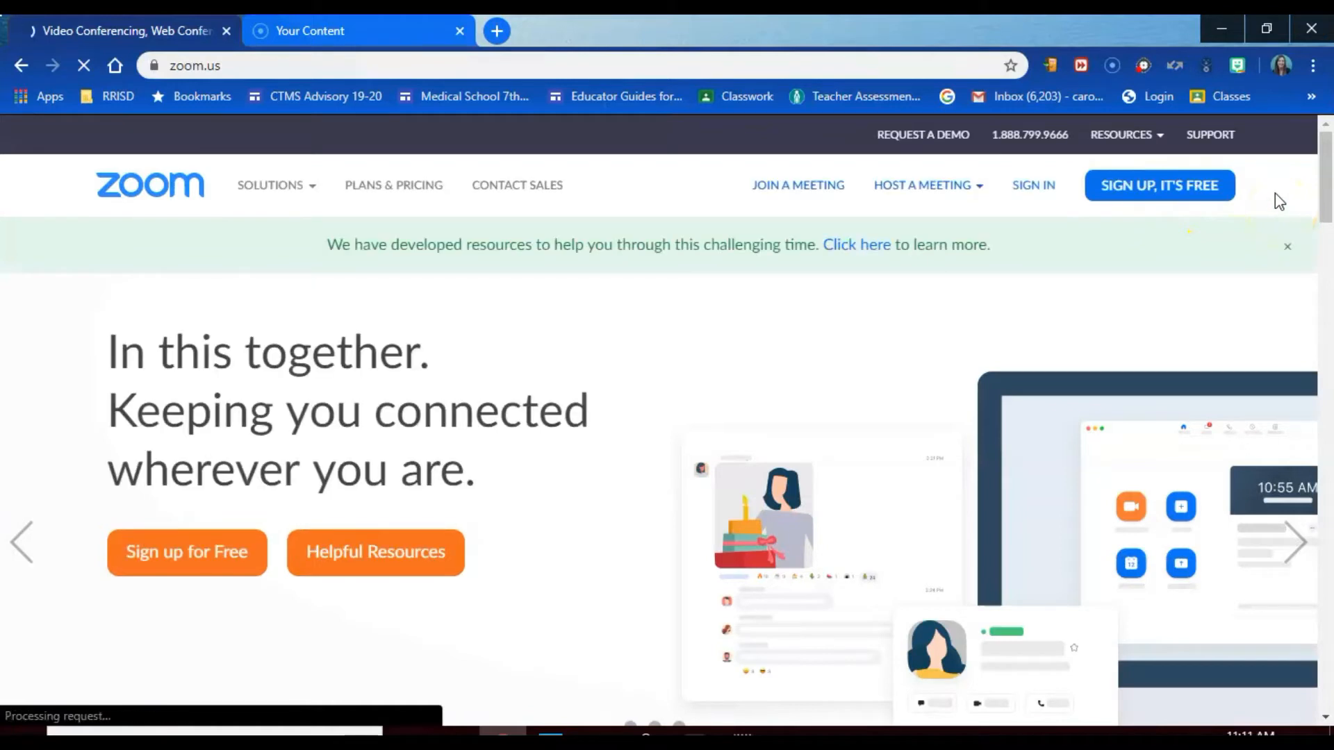
left_click(1028, 187)
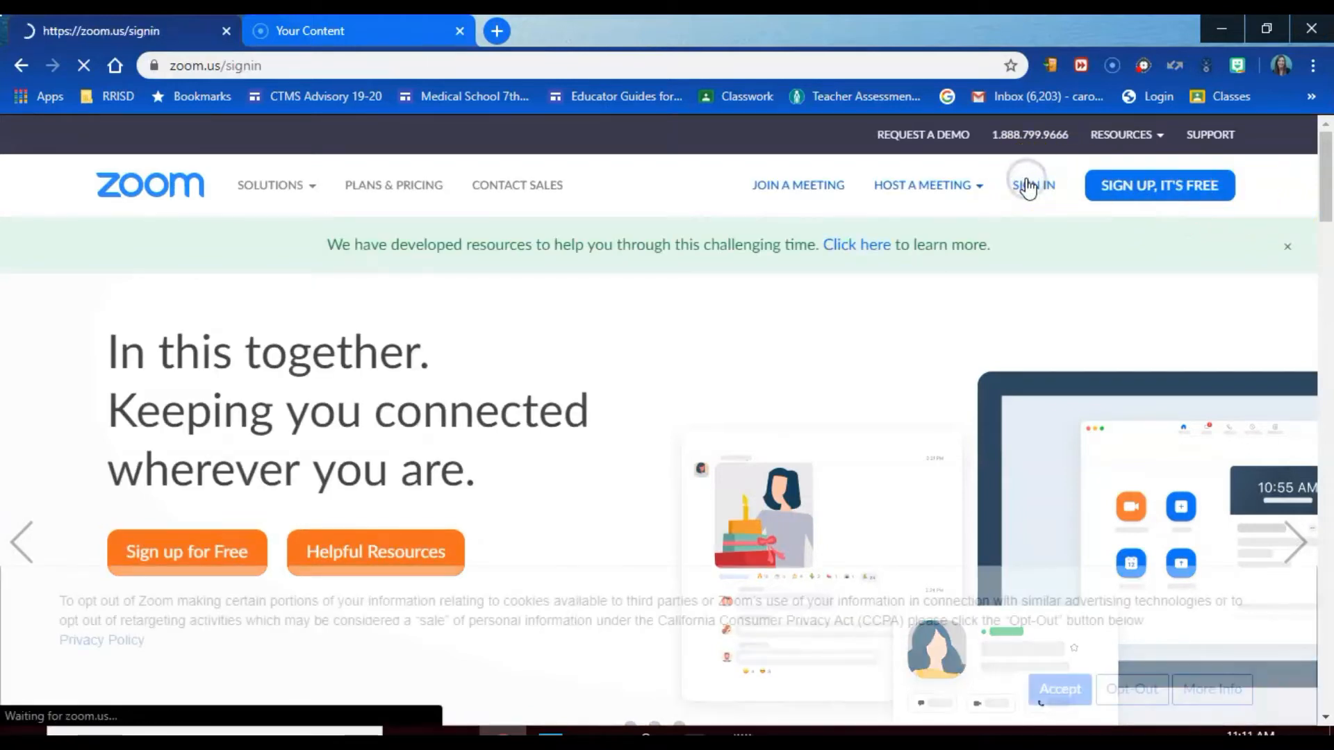
left_click(572, 692)
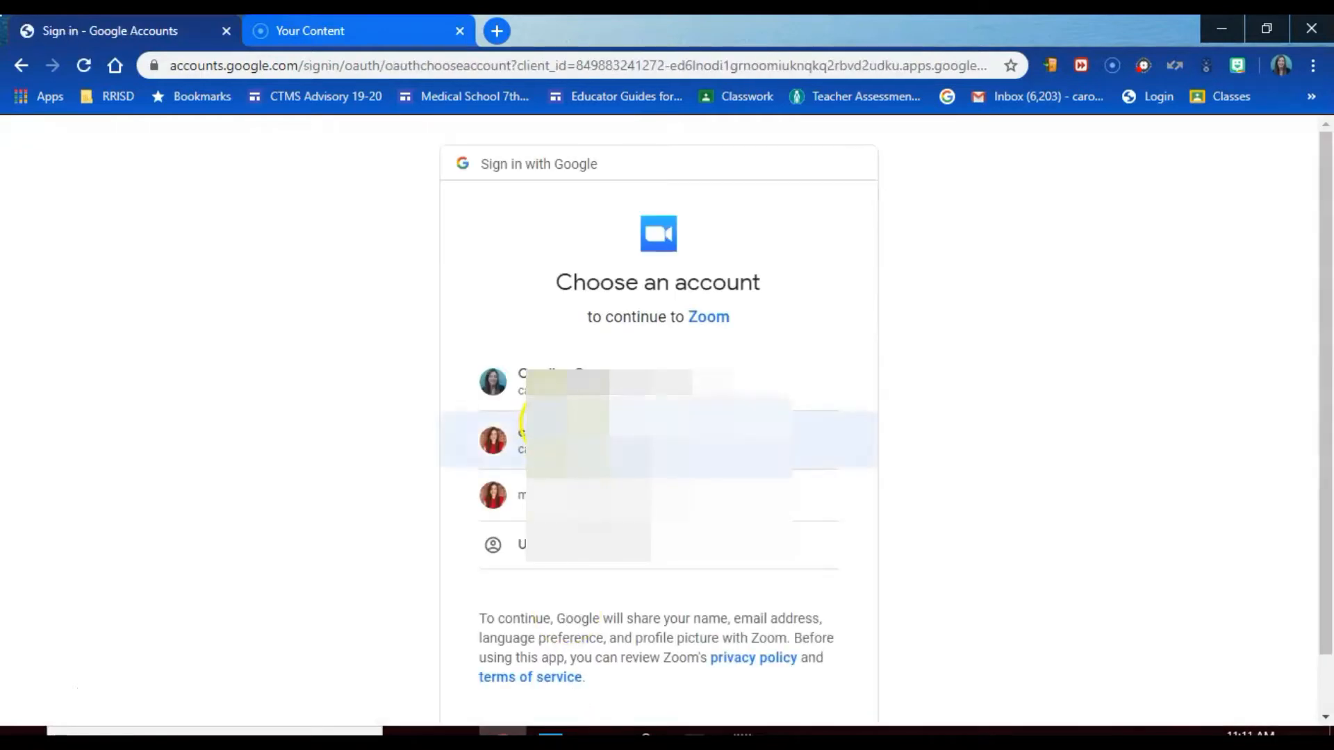
left_click(764, 382)
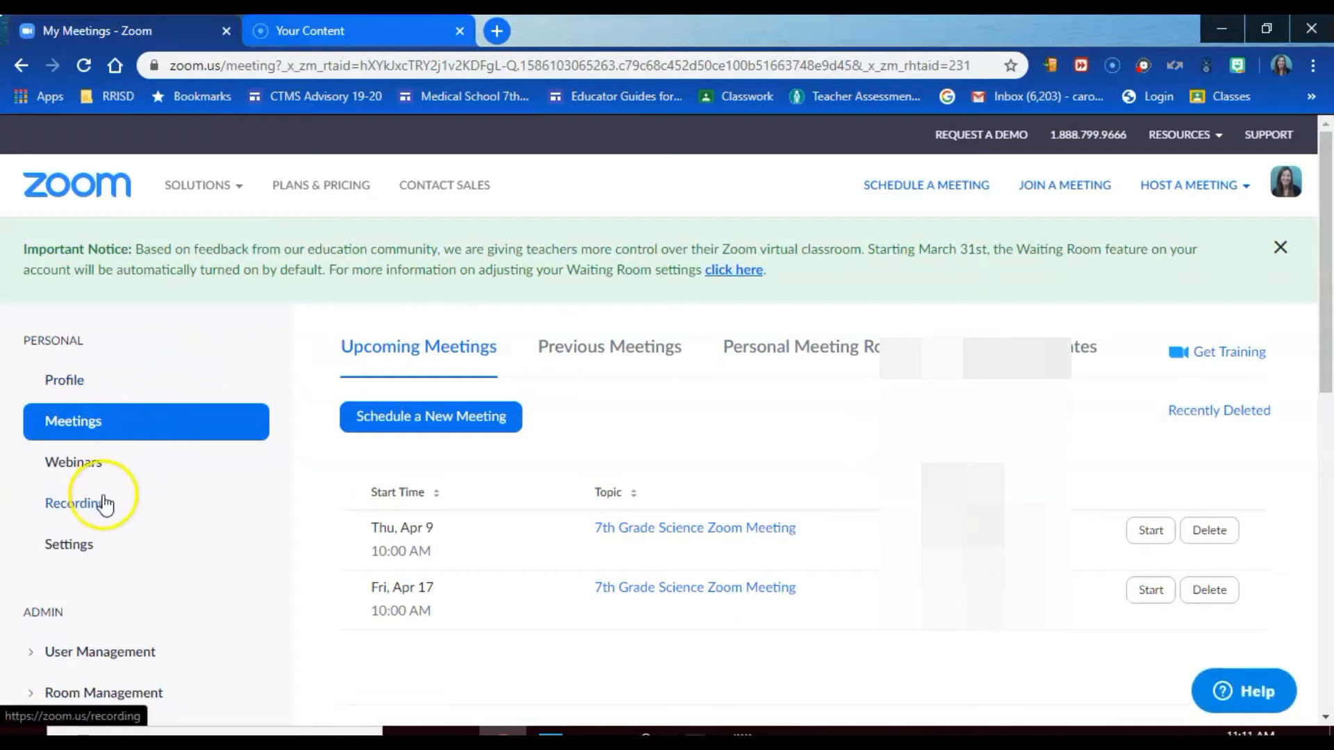
Step: Open the account settings and review the Schedule Meeting options, from host video through muting participants upon entry
left_click(84, 545)
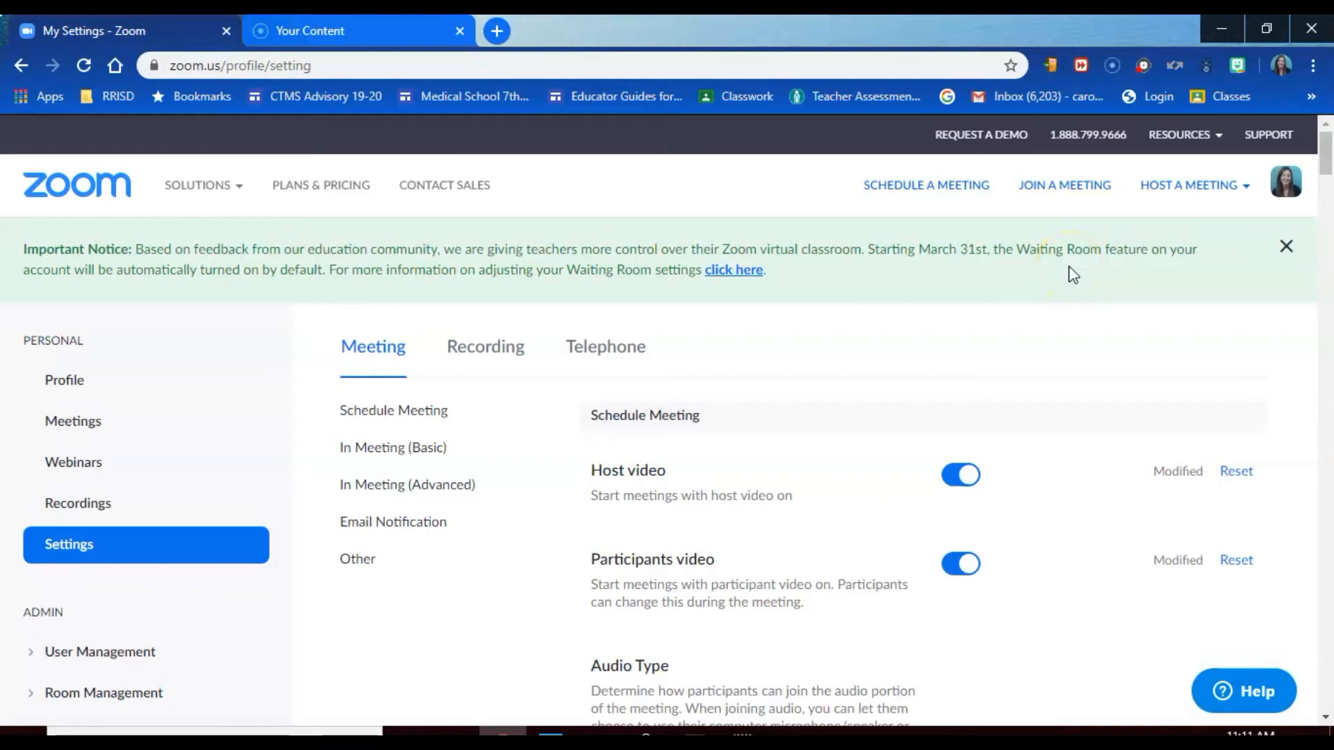
left_click_drag(1333, 154, 1331, 159)
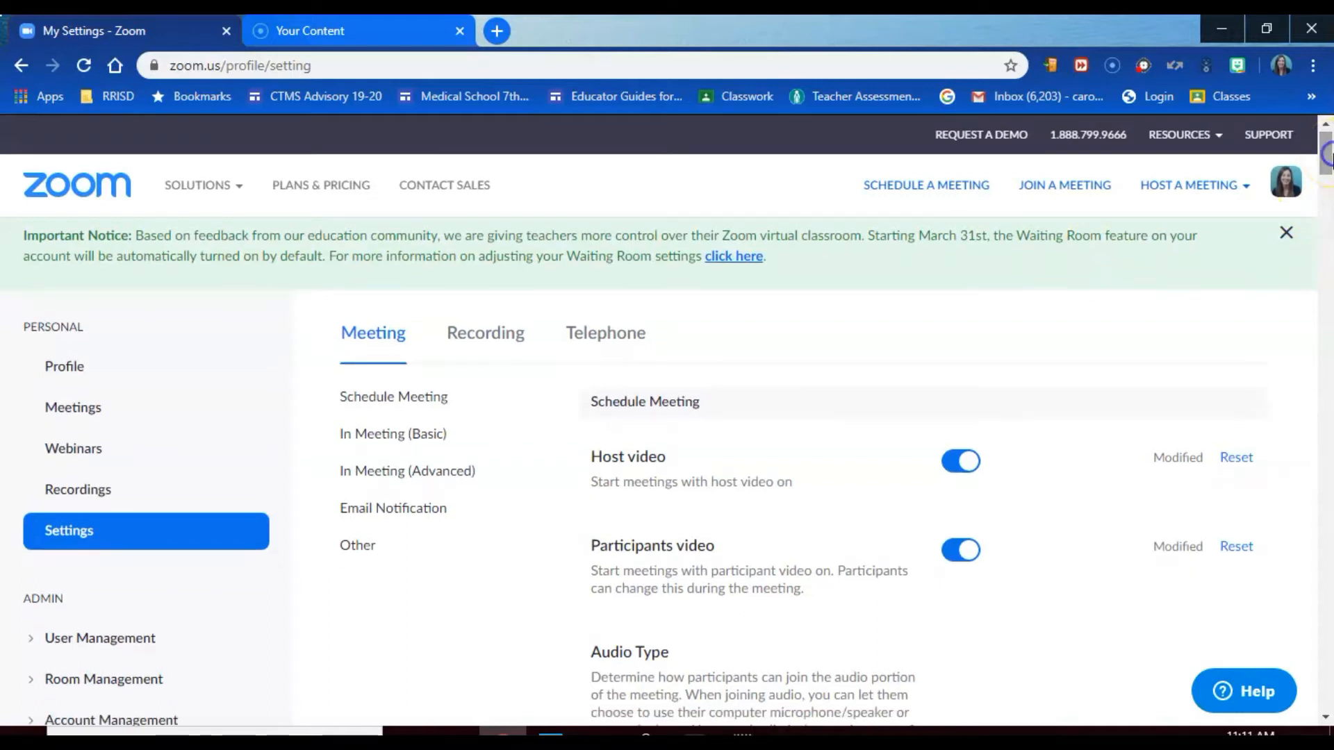
left_click(1322, 170)
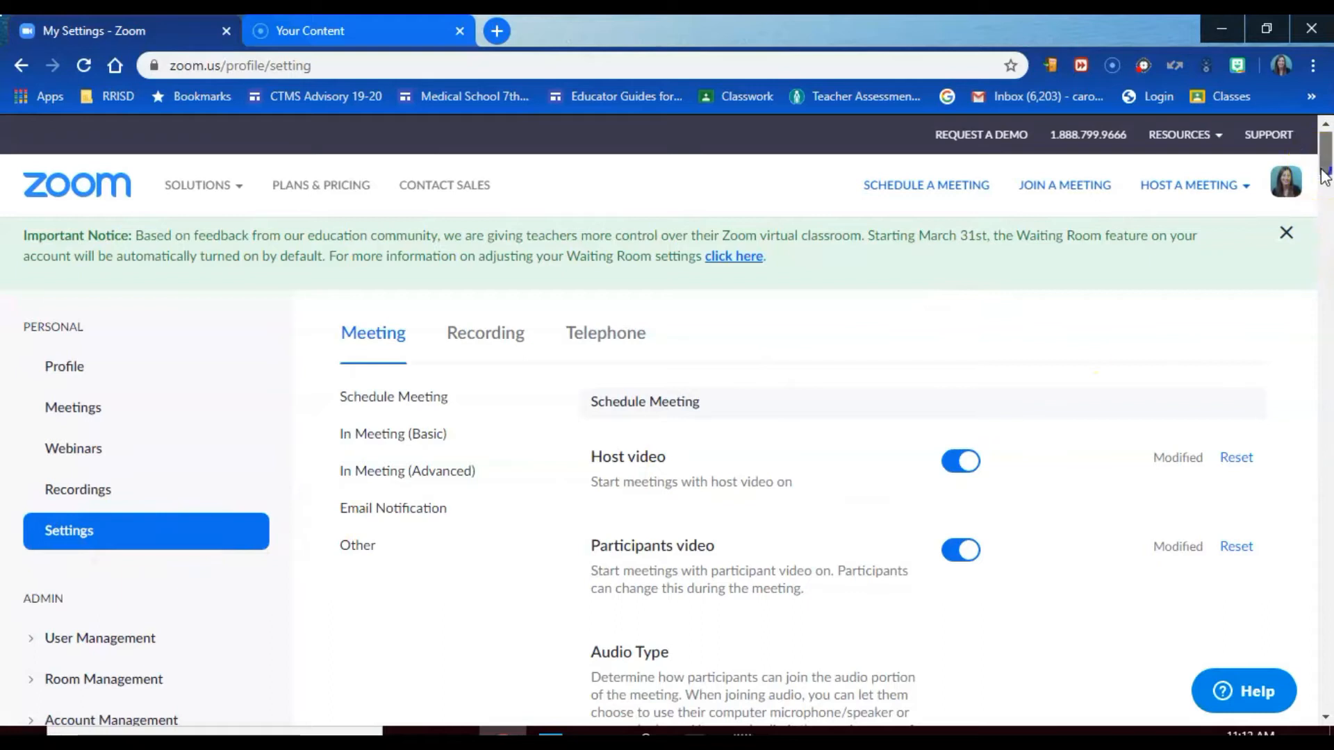
left_click_drag(1322, 170, 1324, 186)
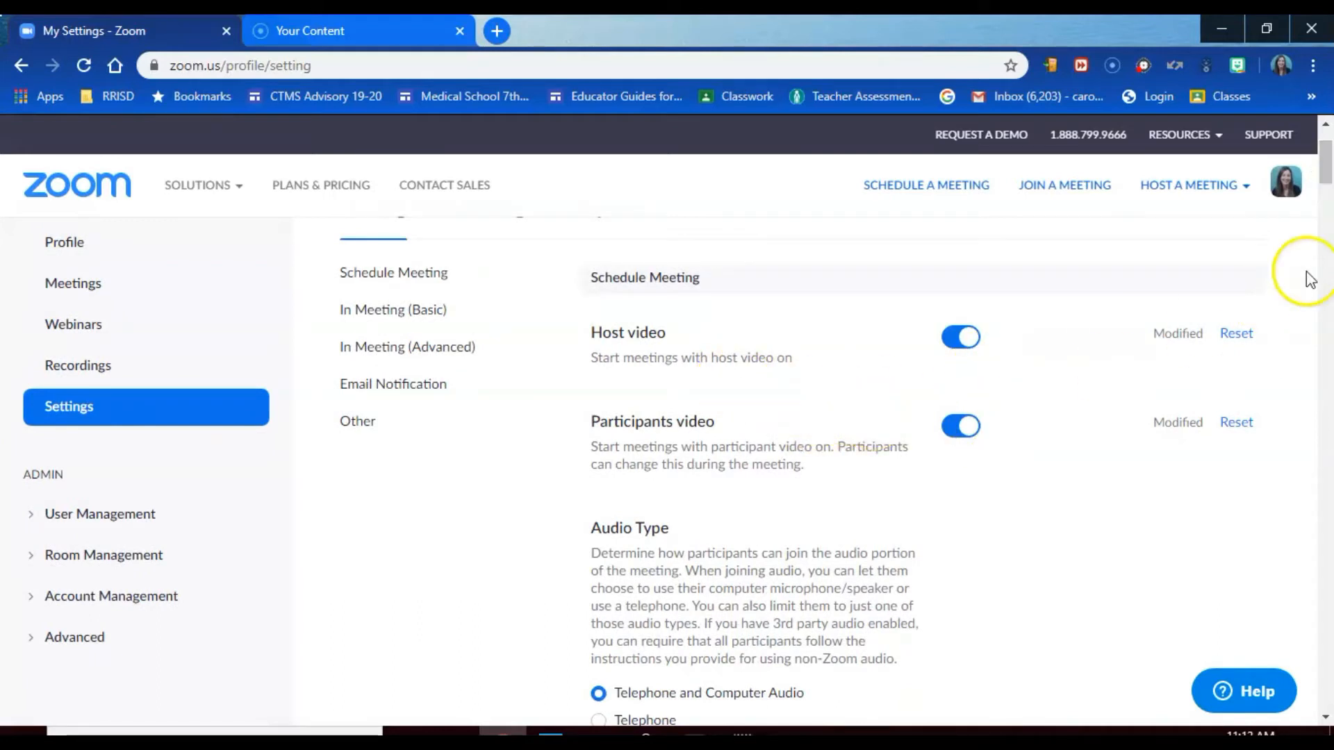
left_click_drag(1327, 150, 1328, 182)
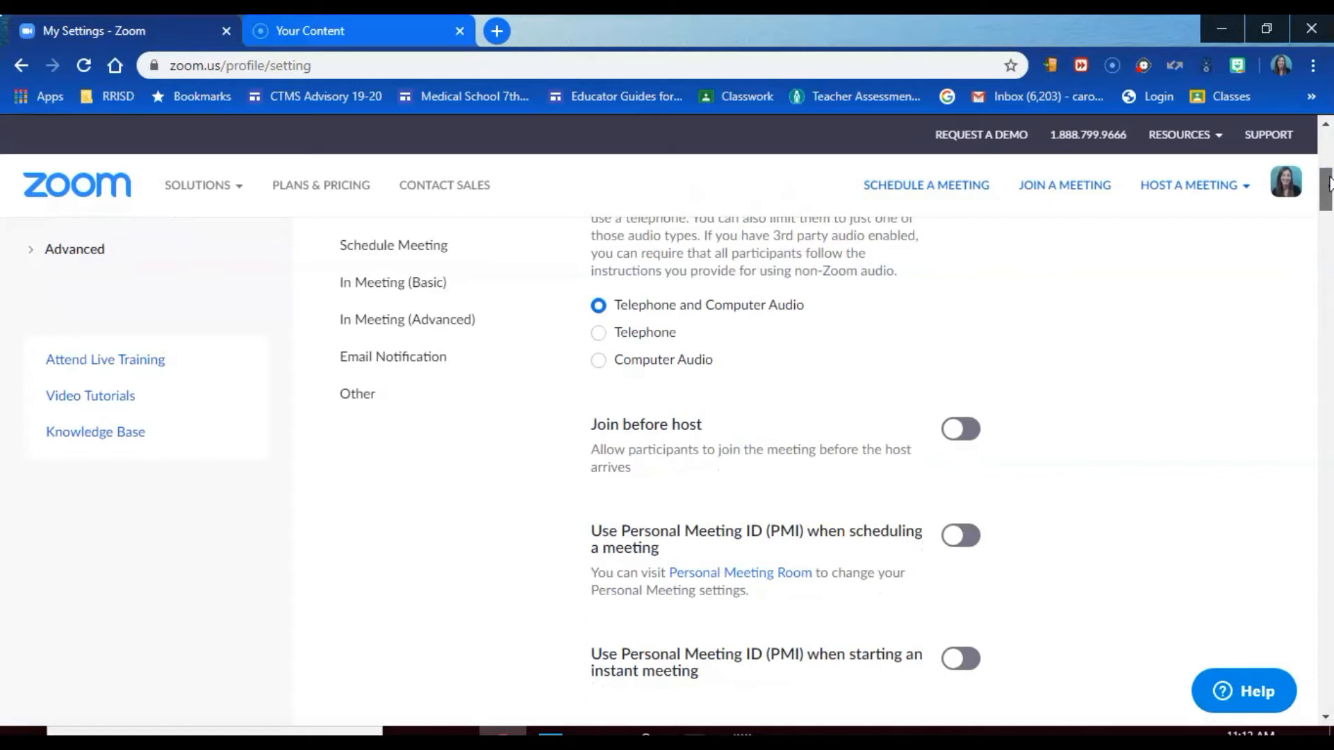
left_click_drag(1328, 182, 1329, 210)
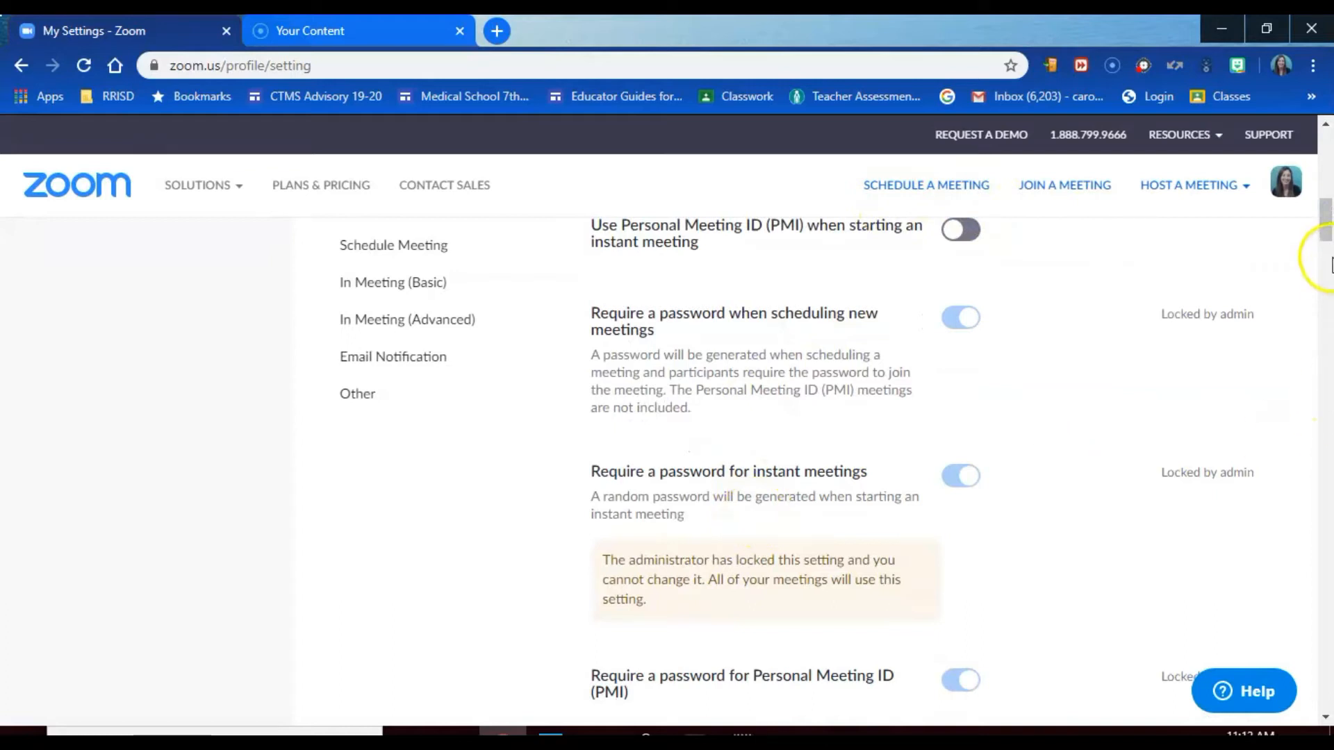
left_click_drag(1327, 238, 1328, 297)
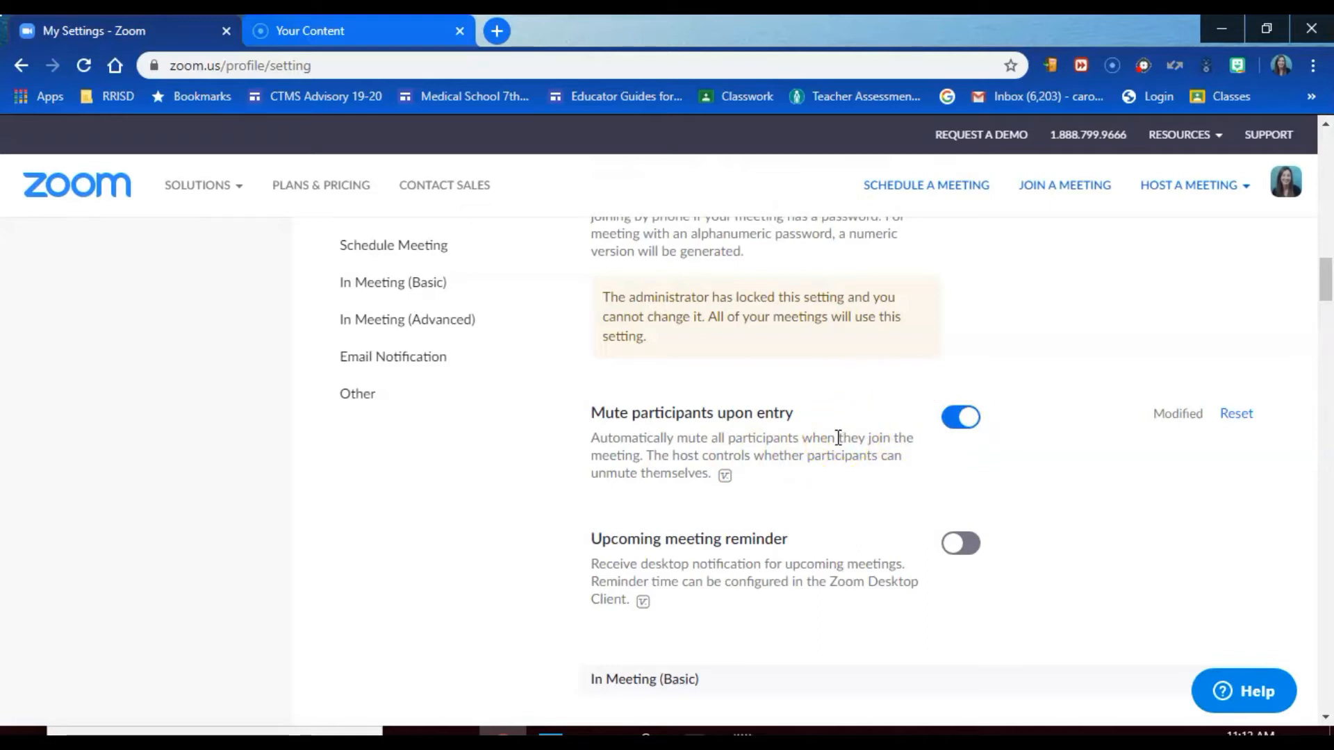
Step: Review the In Meeting (Basic) settings, including chat, join/leave sounds, screen sharing, annotation, and allowing removed participants to rejoin
left_click(1325, 290)
left_click_drag(1325, 291, 1326, 314)
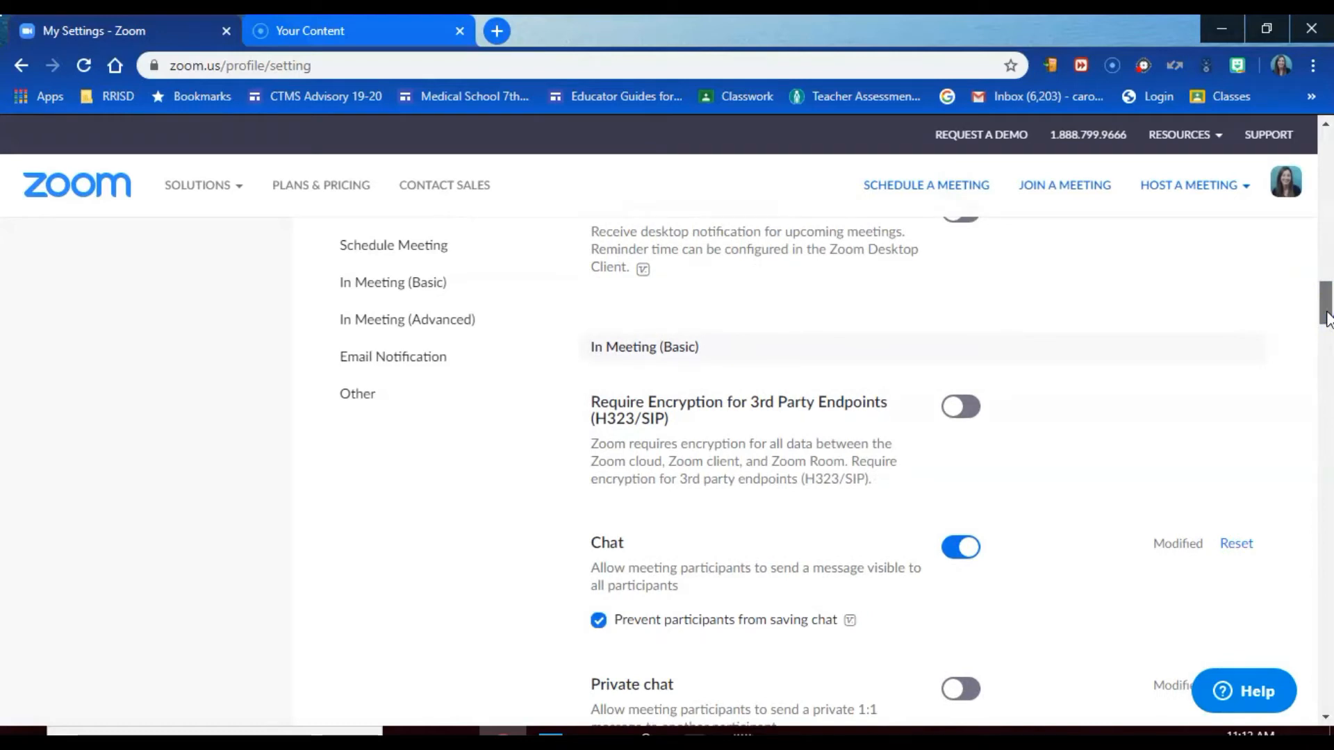
left_click_drag(1327, 318, 1327, 329)
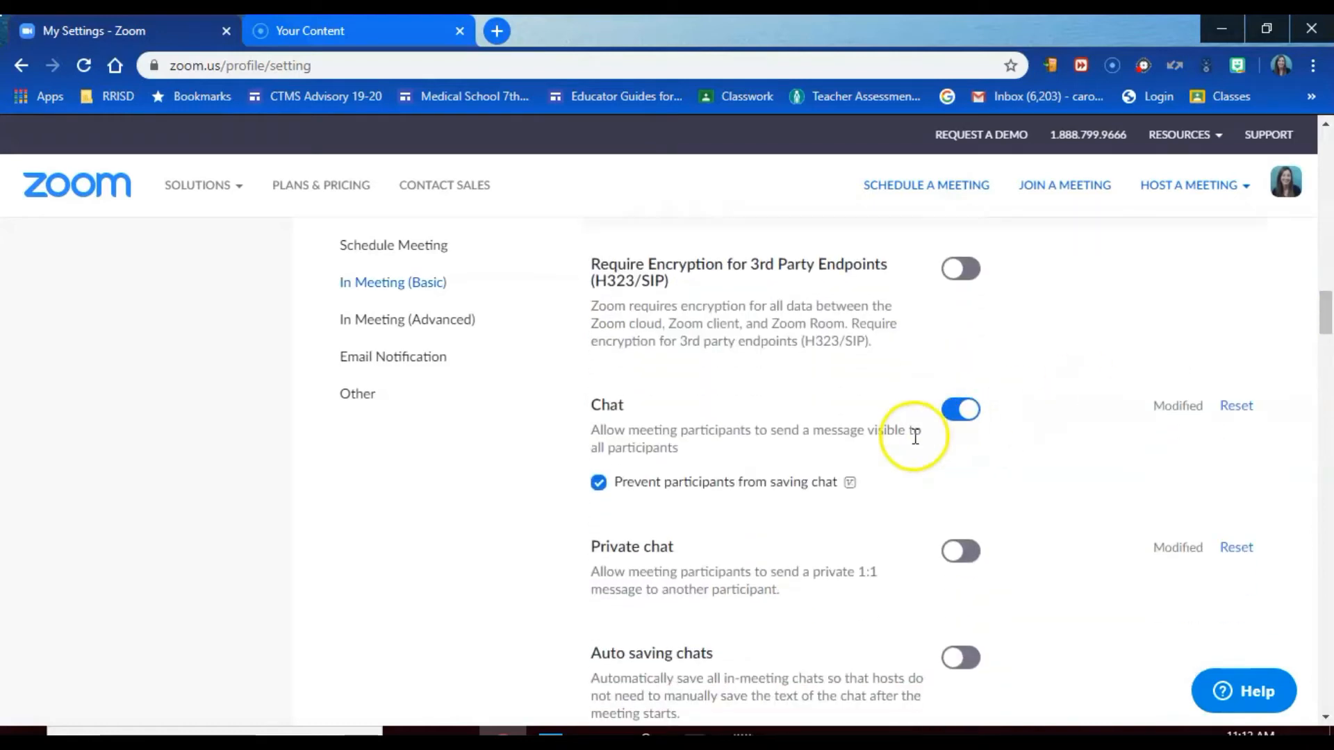
left_click(1327, 324)
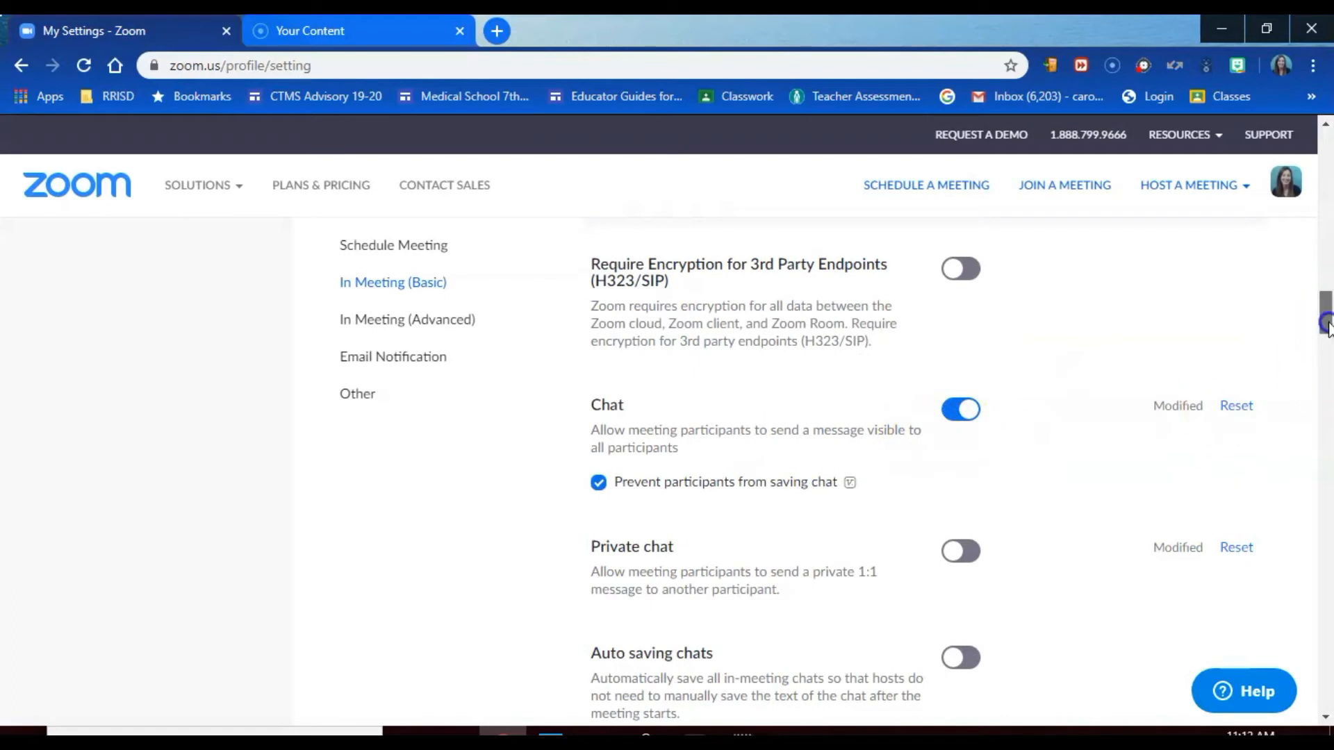
left_click_drag(1327, 323, 1327, 358)
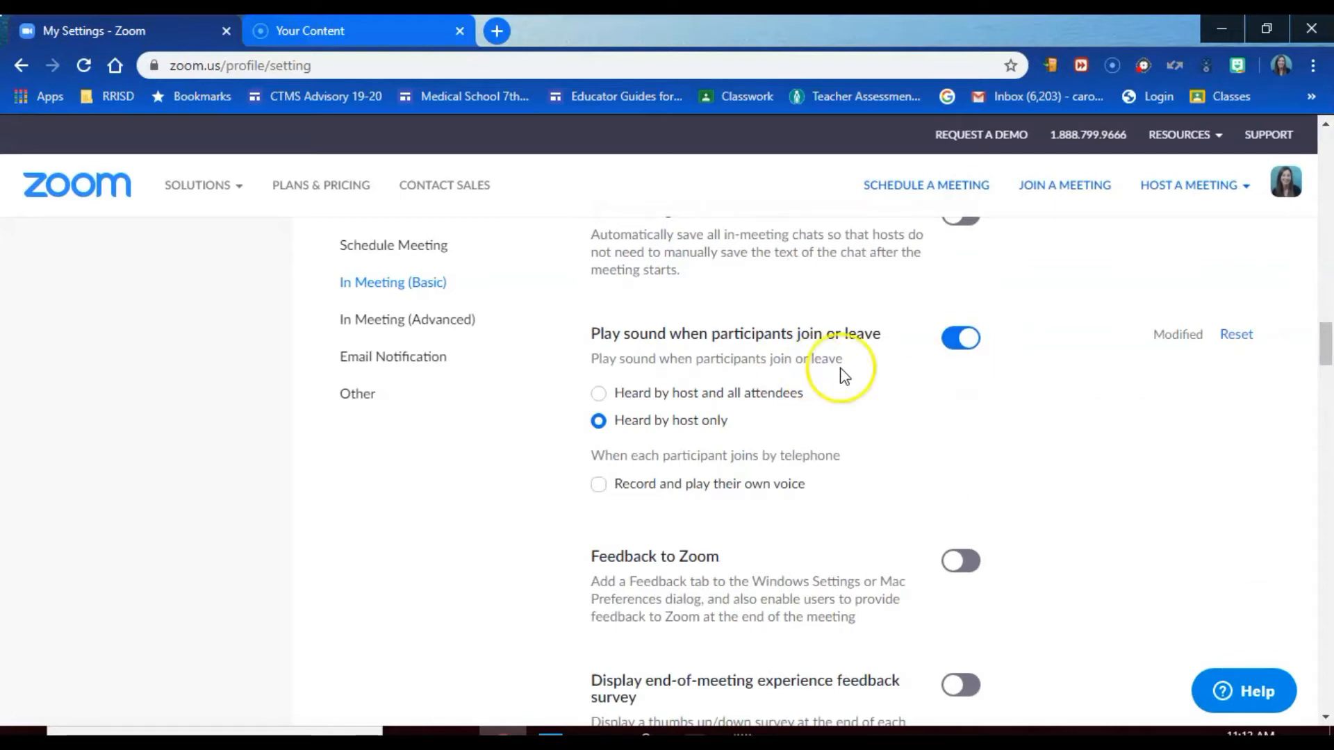
left_click(1327, 341)
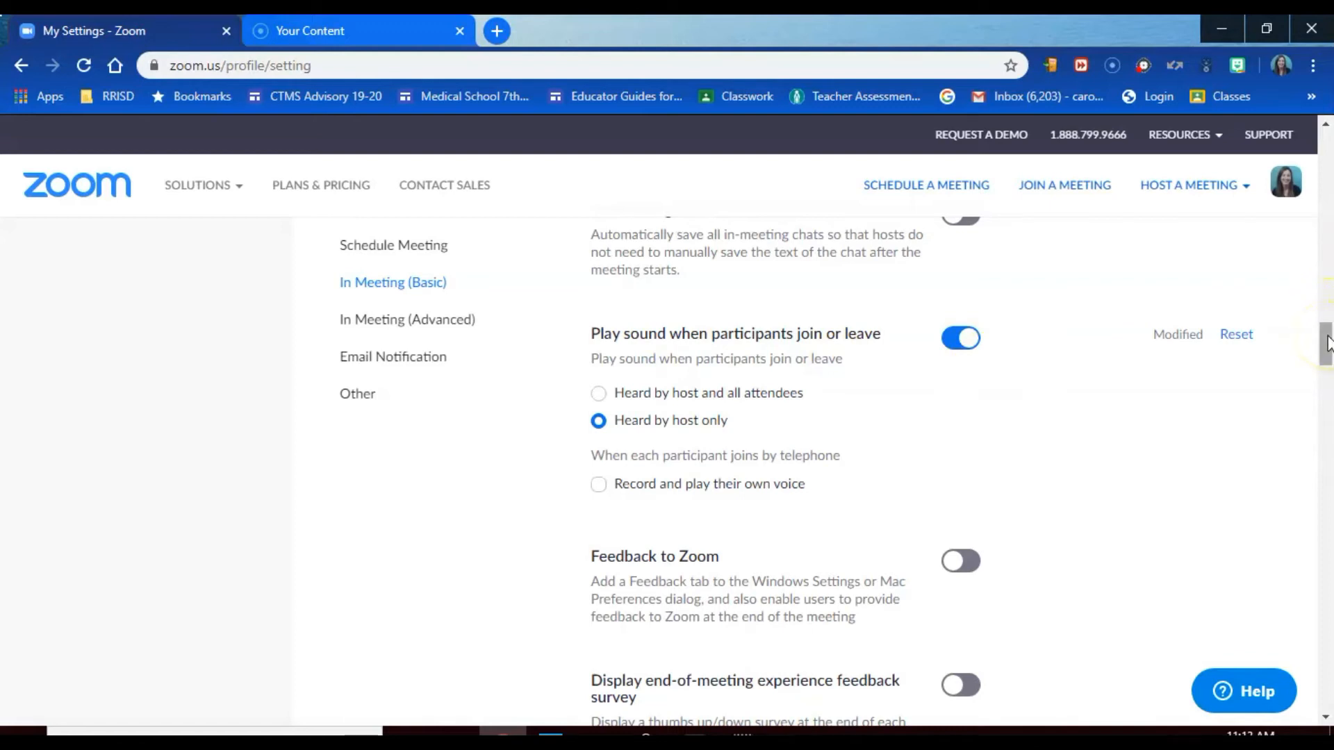
left_click_drag(1327, 340, 1327, 405)
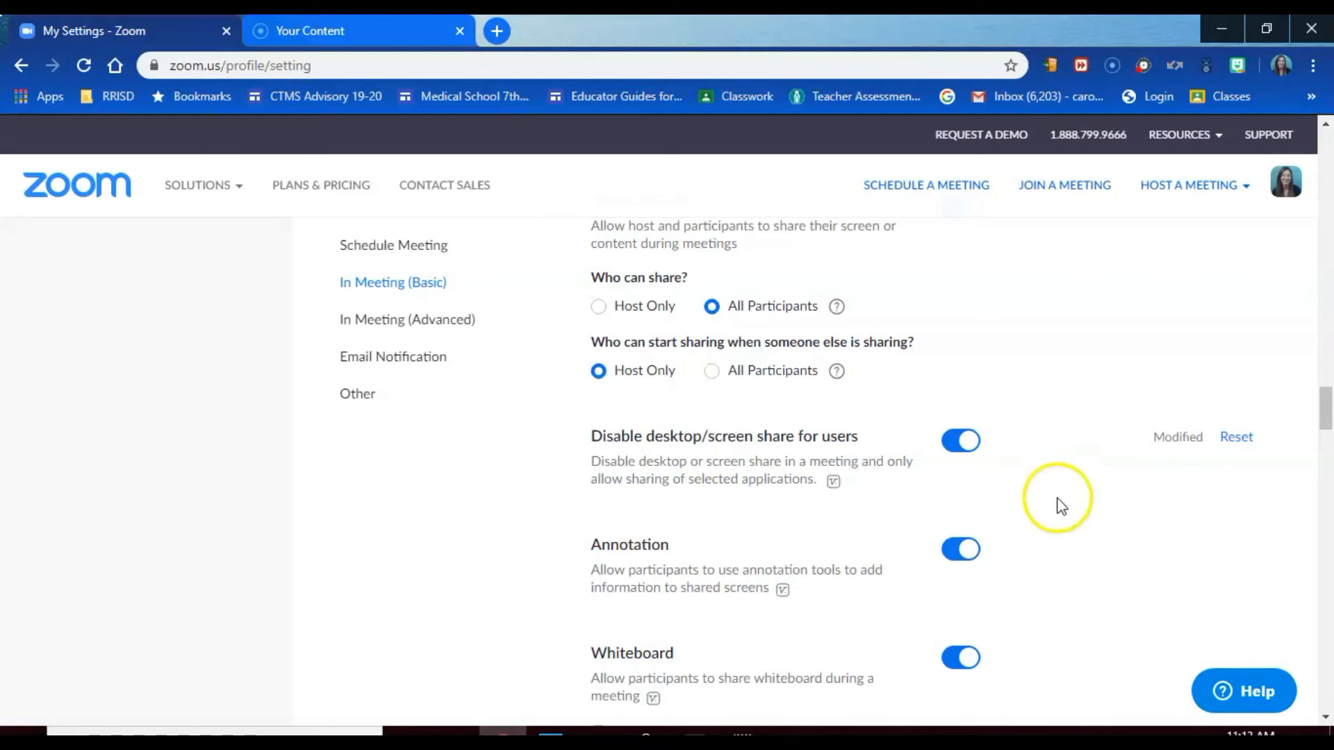
left_click_drag(1322, 396, 1322, 435)
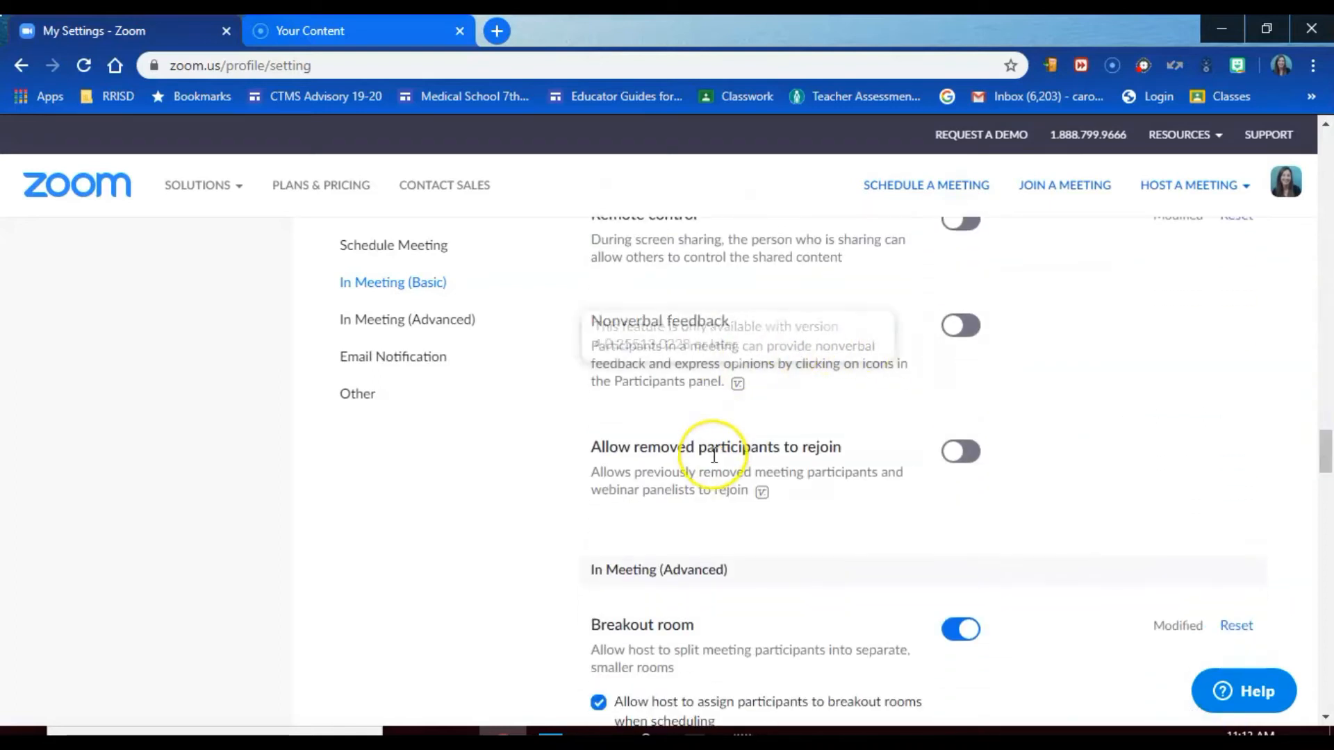
left_click(709, 477)
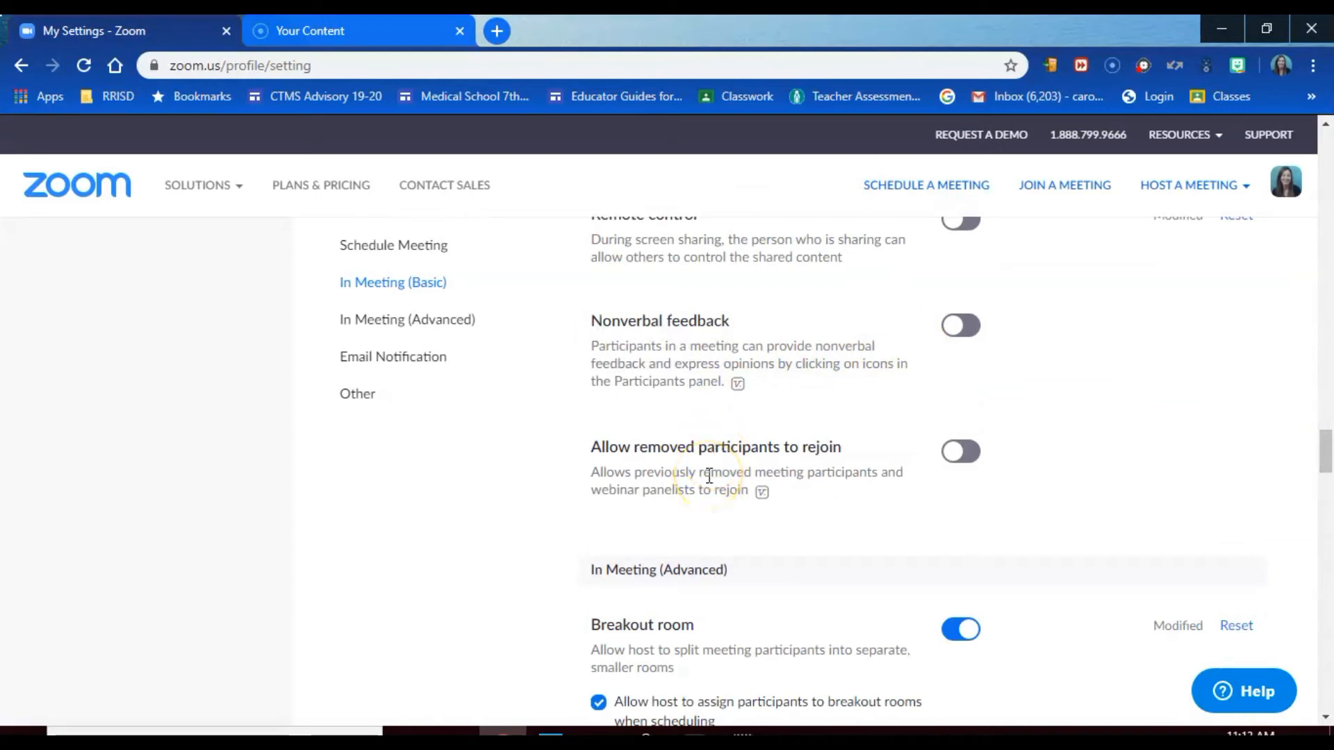
Step: Review the In Meeting (Advanced) settings, including breakout rooms and virtual background
left_click_drag(1325, 445, 1327, 497)
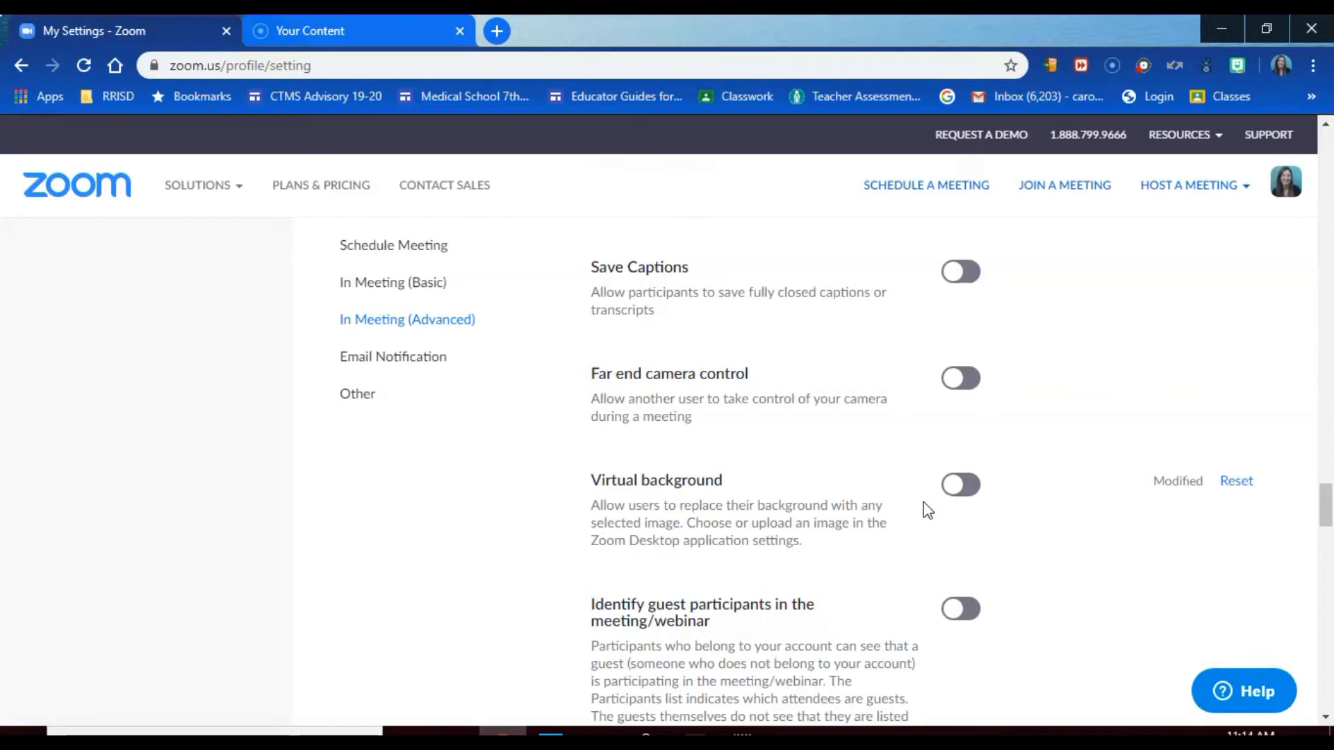
left_click(1327, 496)
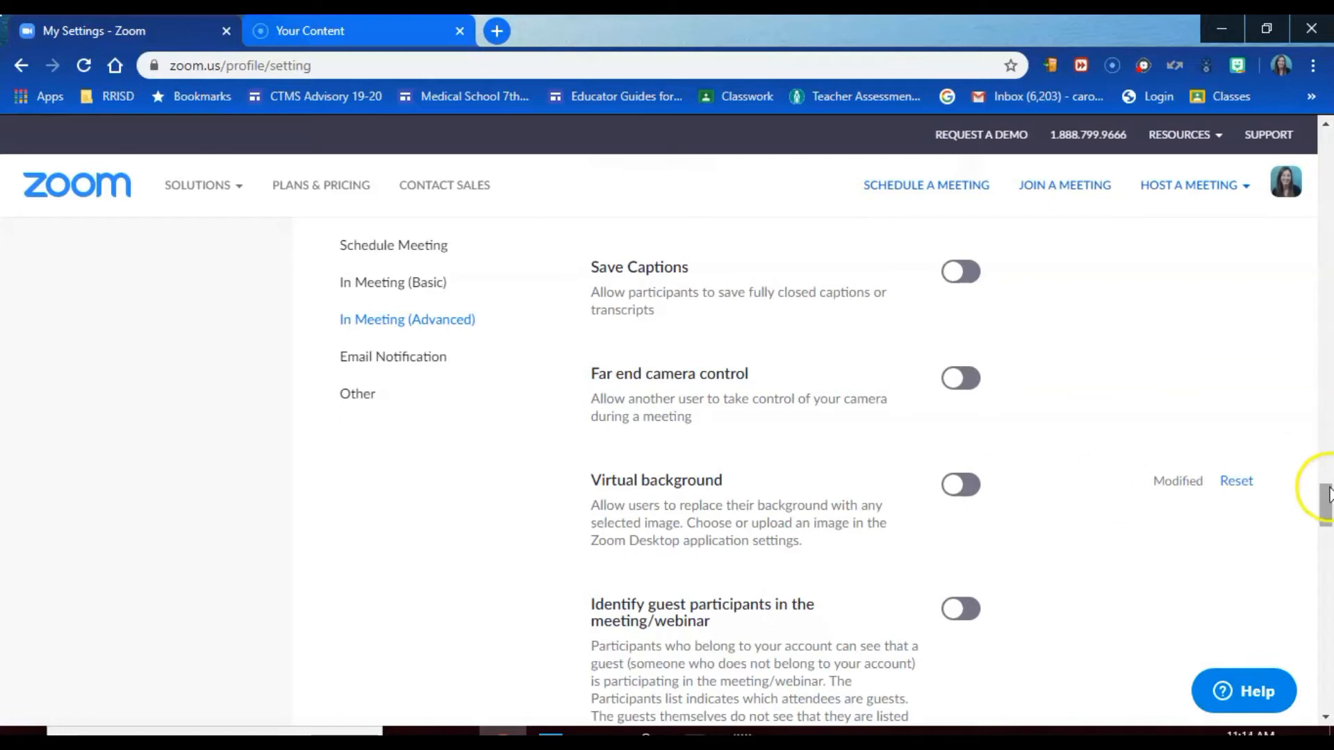
left_click_drag(1327, 496, 1328, 153)
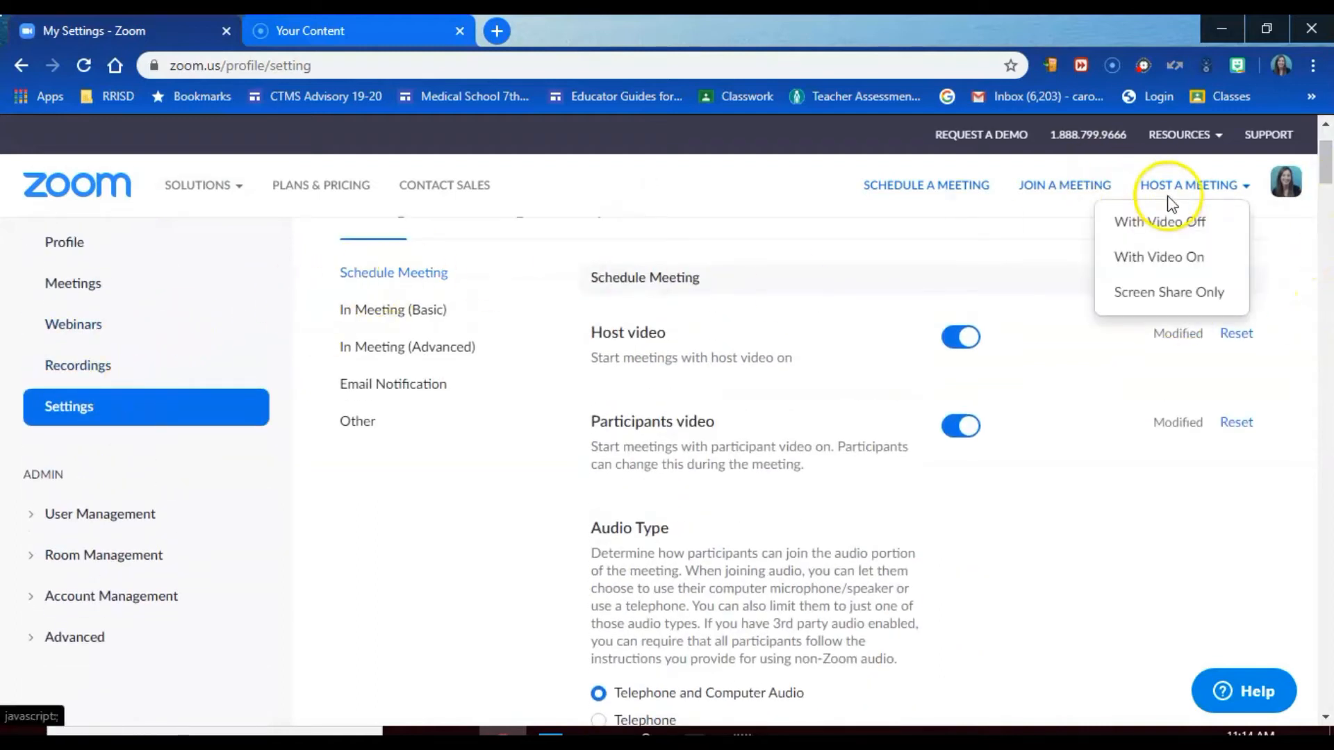
Step: Host a meeting with video off, run the Zoom launcher, and join with computer audio
mouse_move(1168, 197)
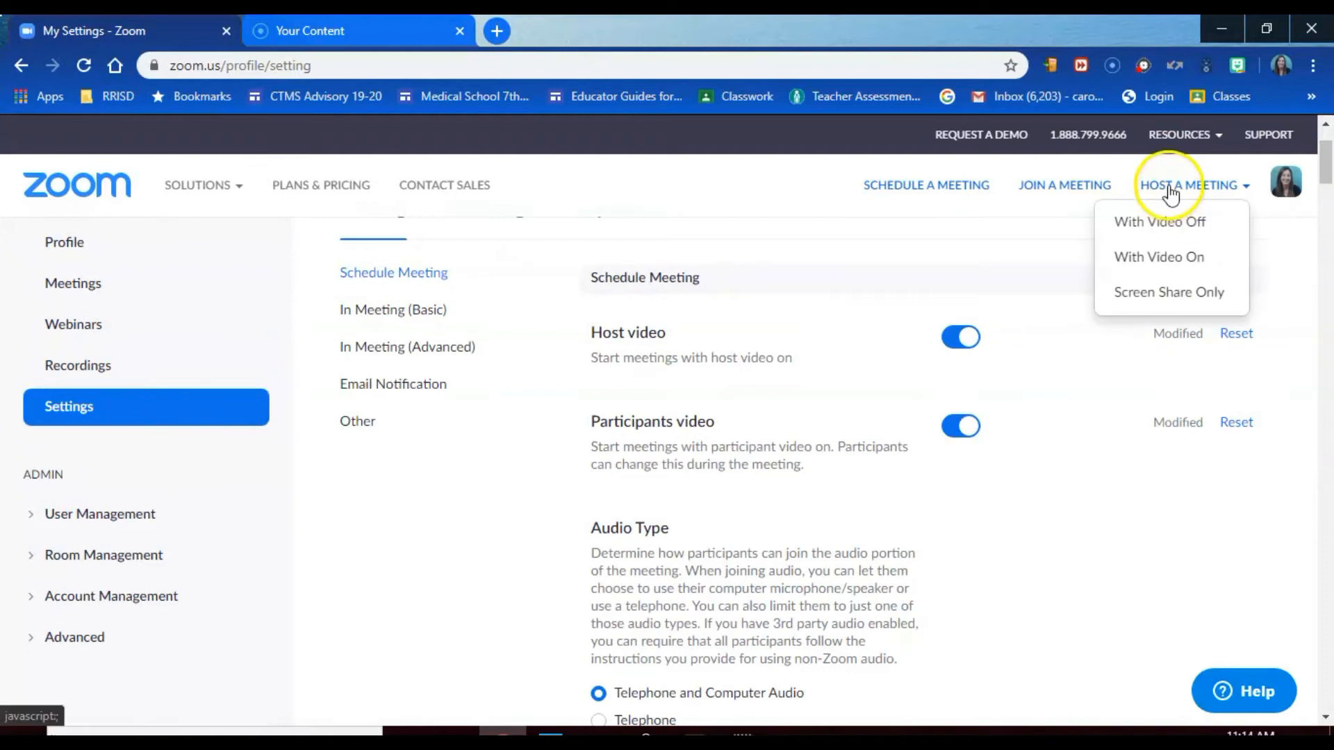
left_click(1172, 235)
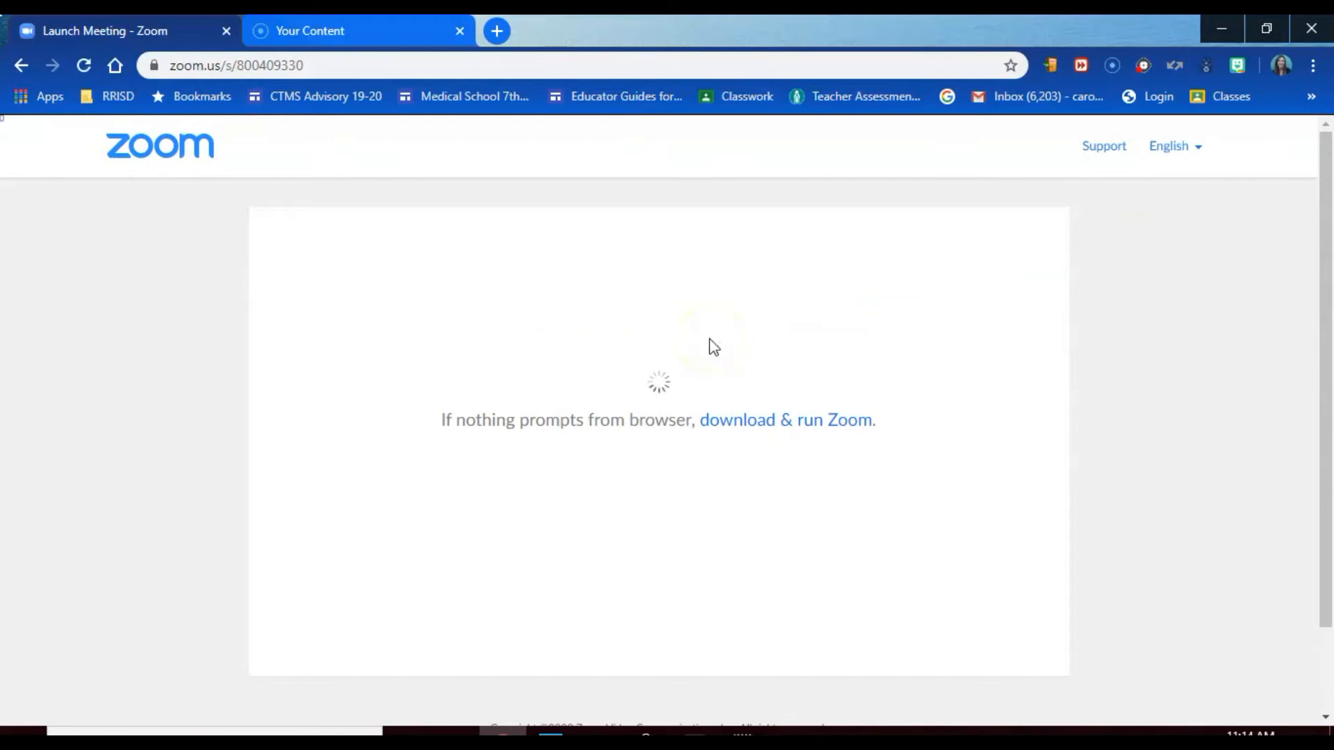
left_click(43, 696)
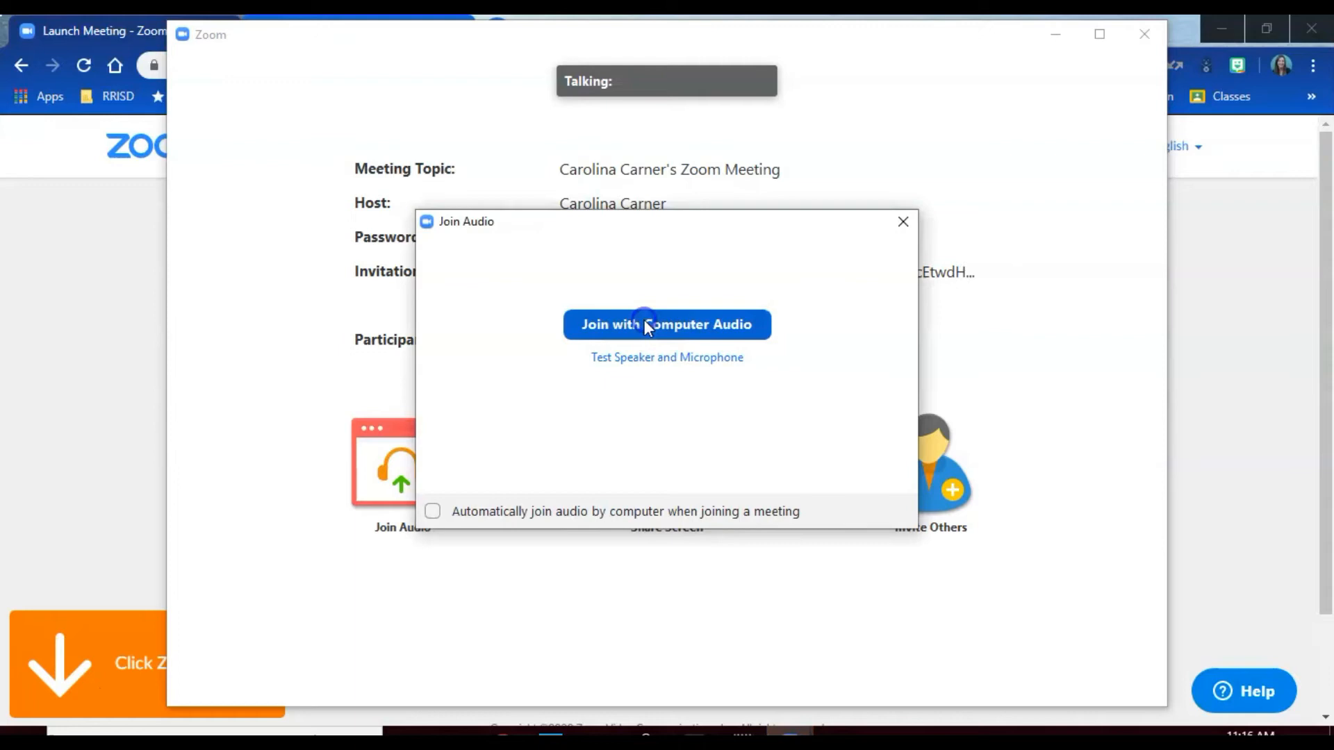
left_click(644, 321)
Step: Show the meeting's group chat and examine the options for whom participants can chat with
mouse_move(643, 229)
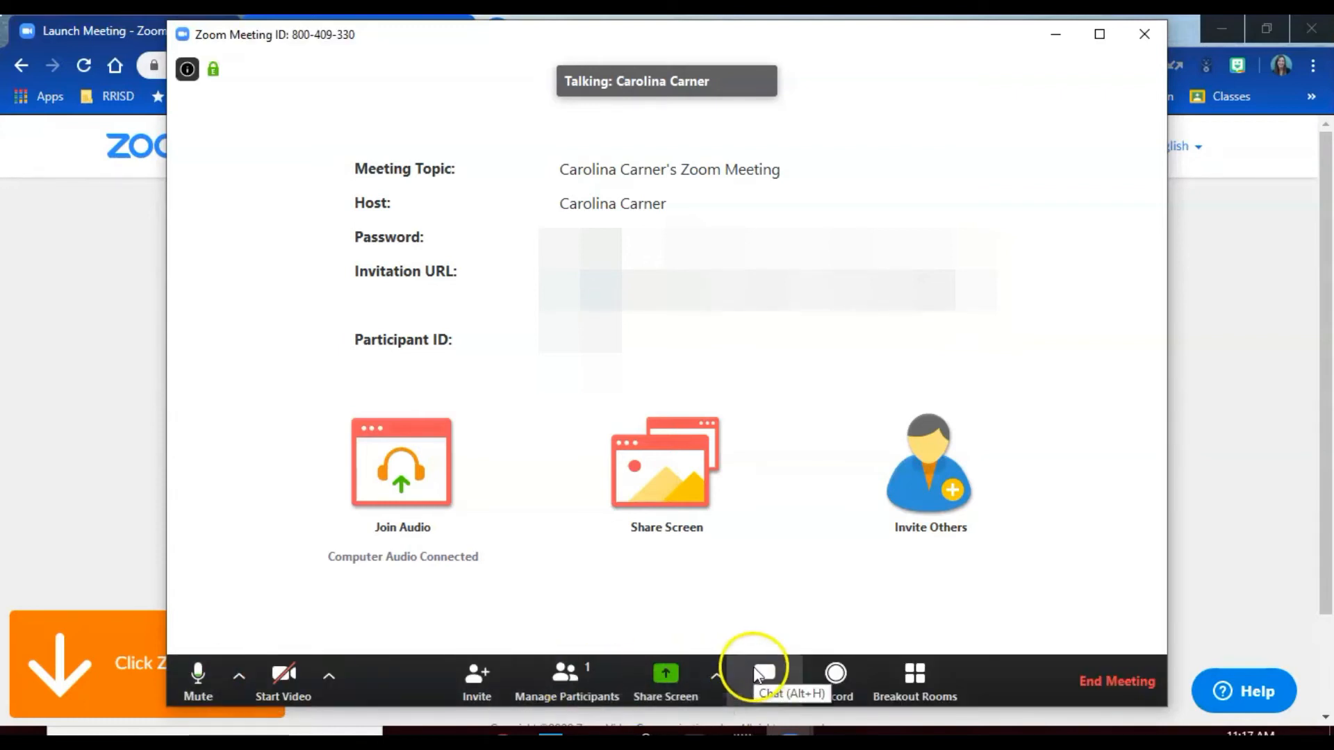
left_click(762, 675)
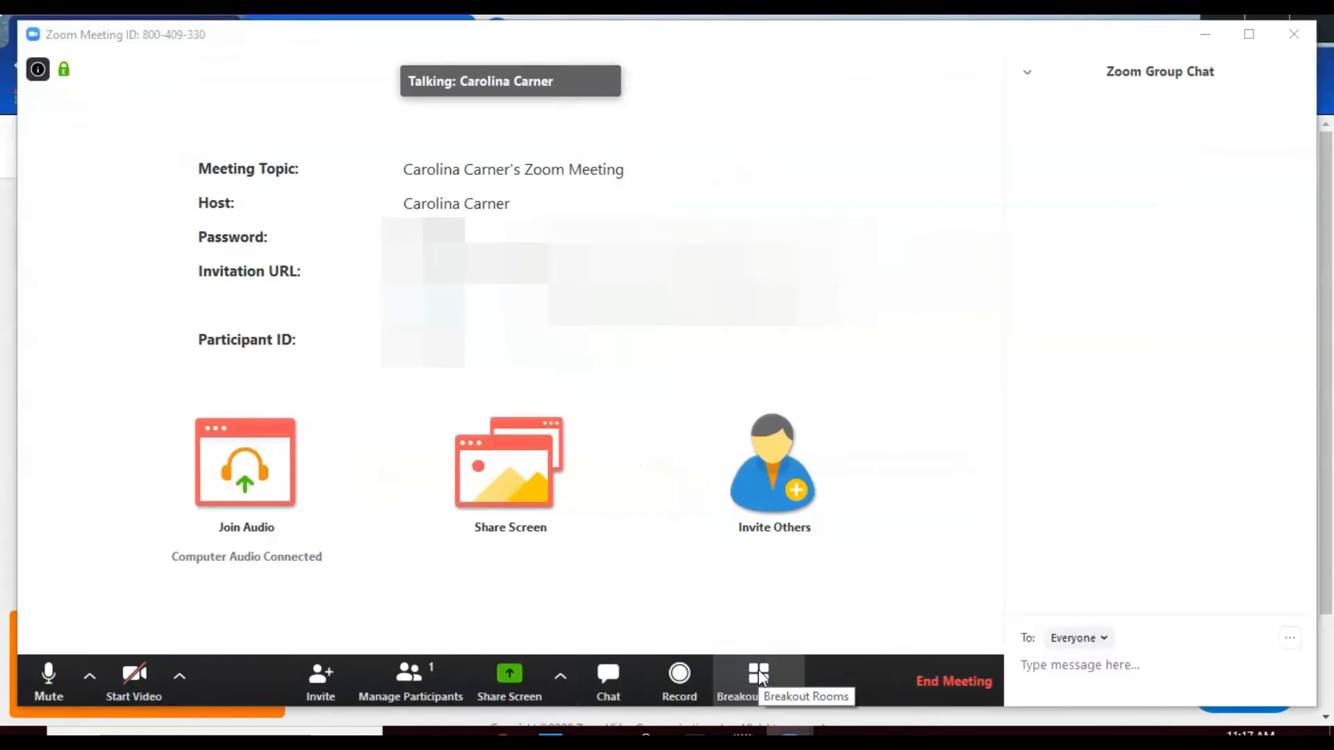
left_click(737, 681)
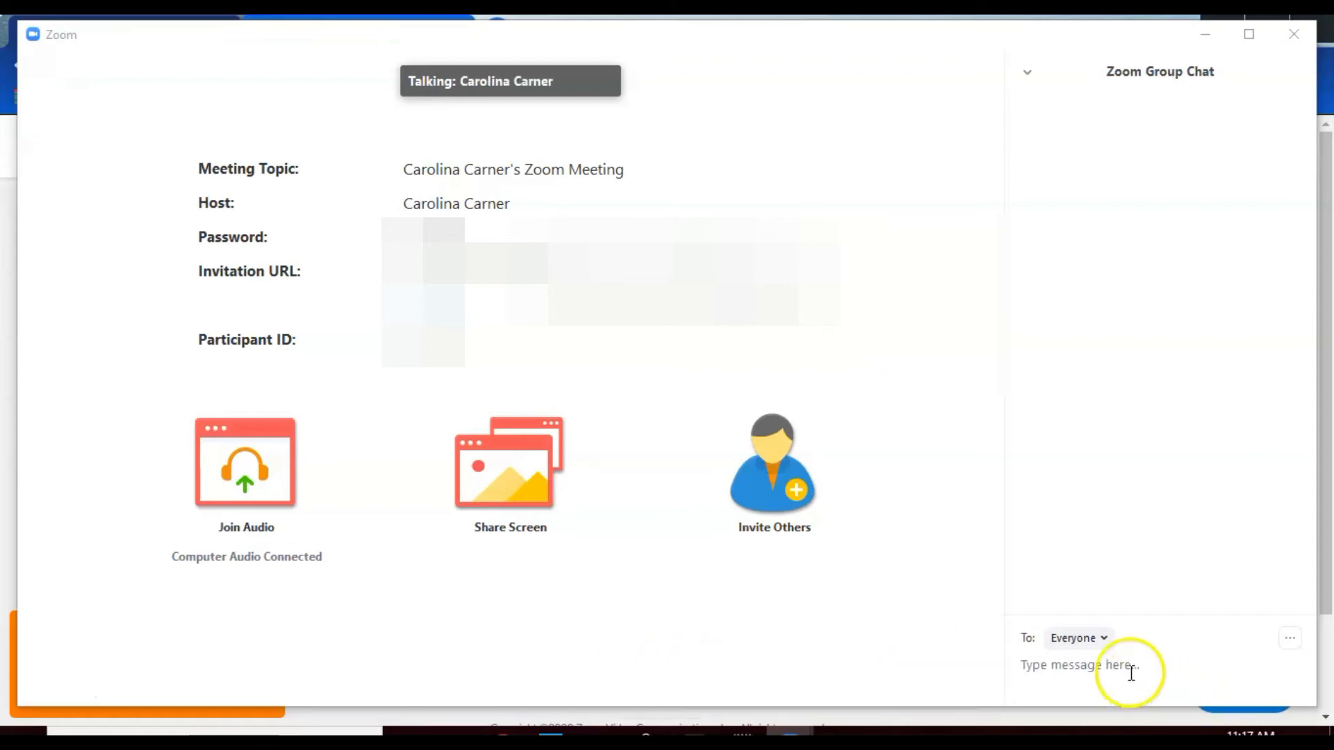
left_click(1289, 638)
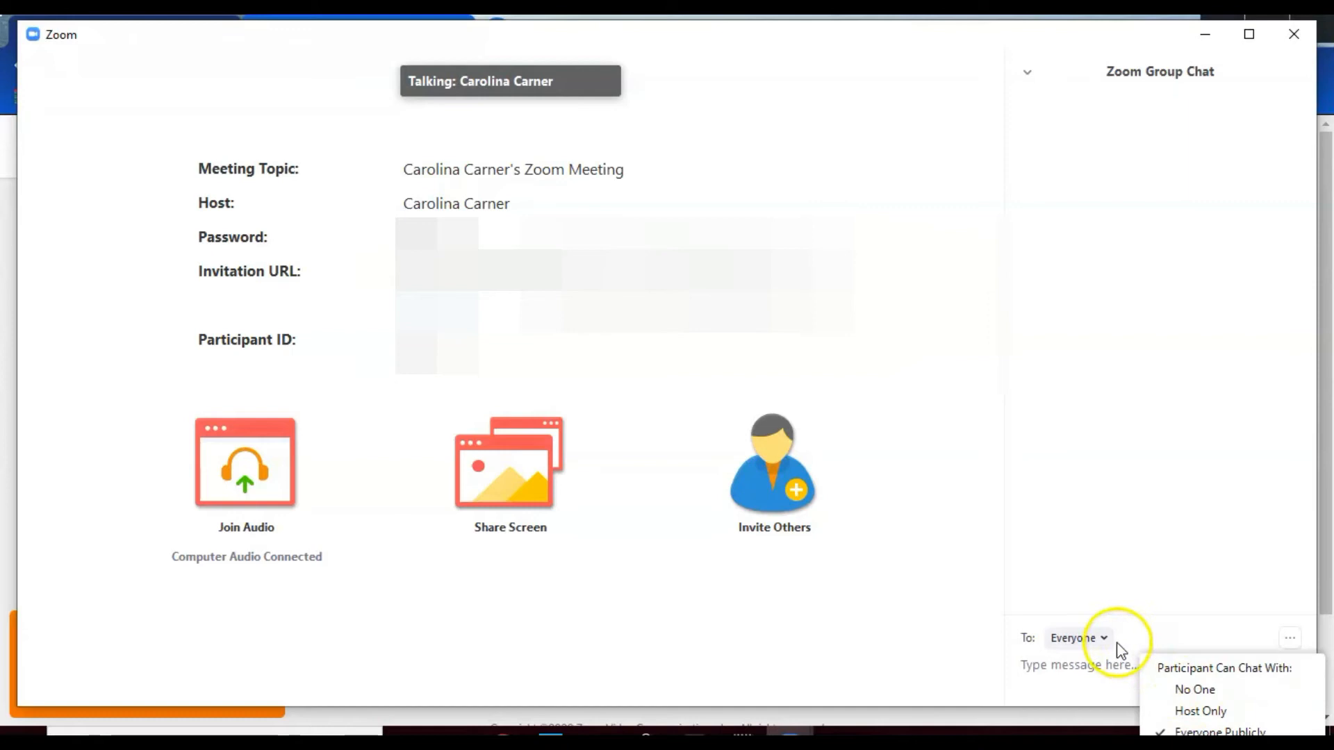
left_click(1074, 664)
Step: Share the Launch Meeting Chrome window with the meeting, and end the screen share
mouse_move(334, 592)
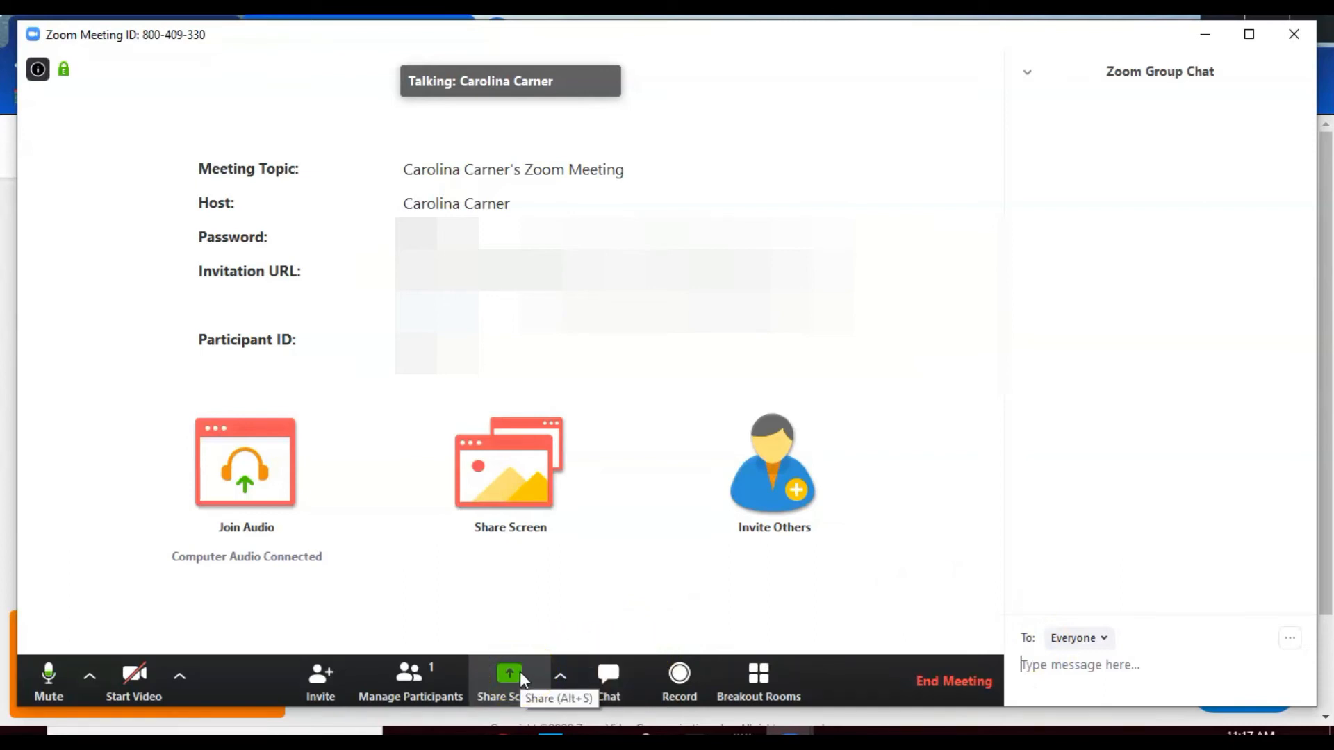
left_click(521, 674)
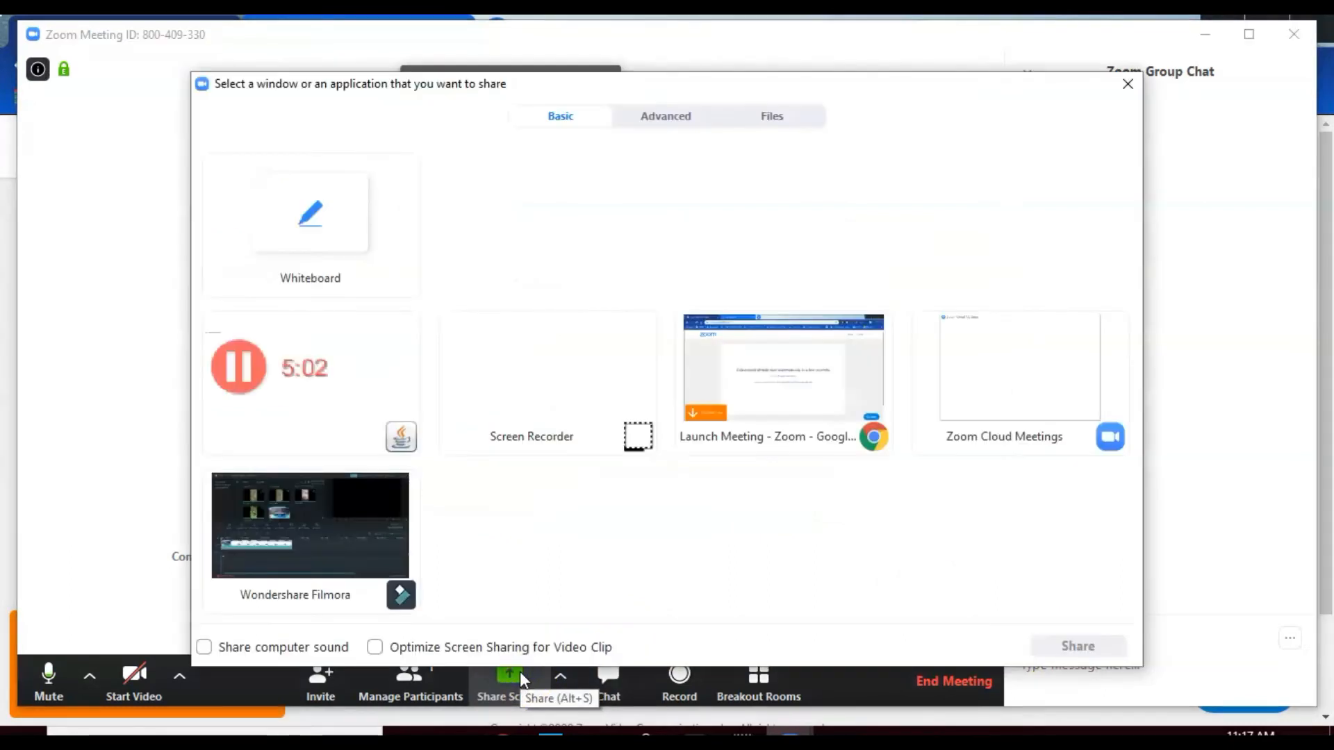
left_click(574, 455)
left_click(719, 363)
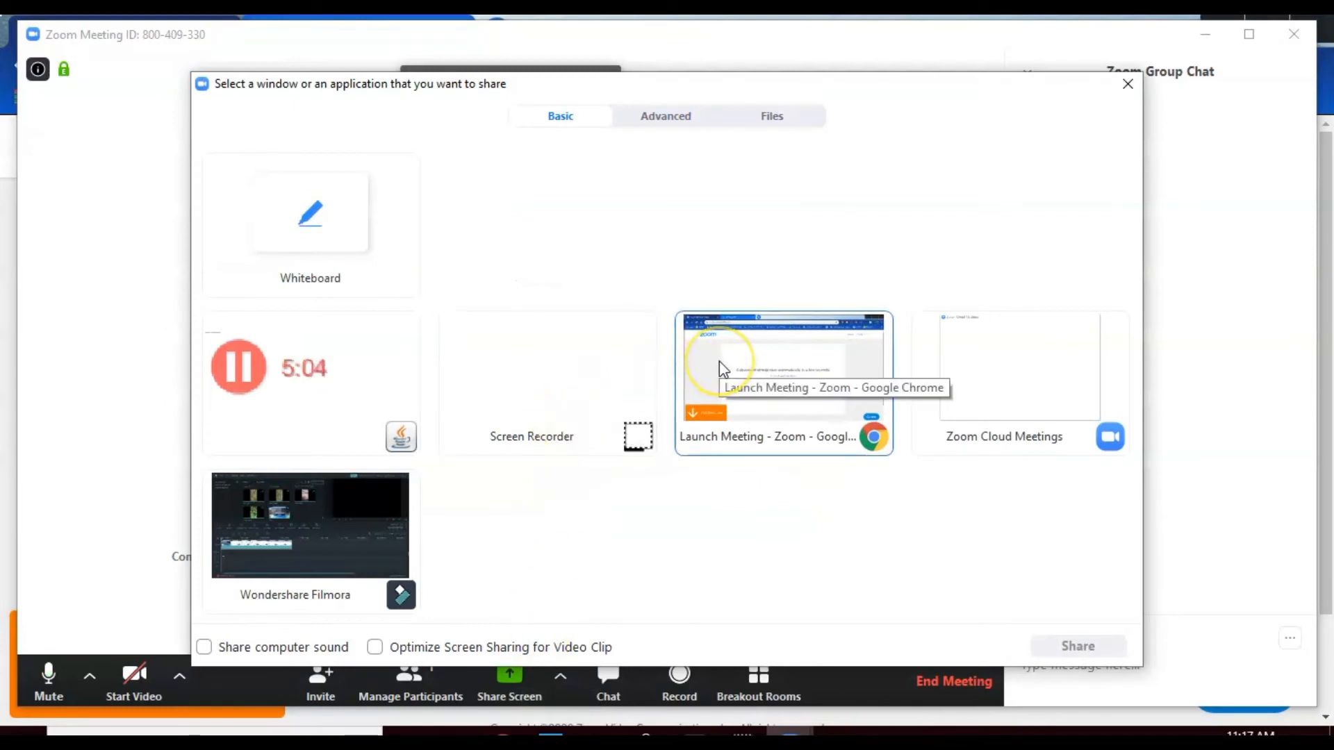
left_click(704, 379)
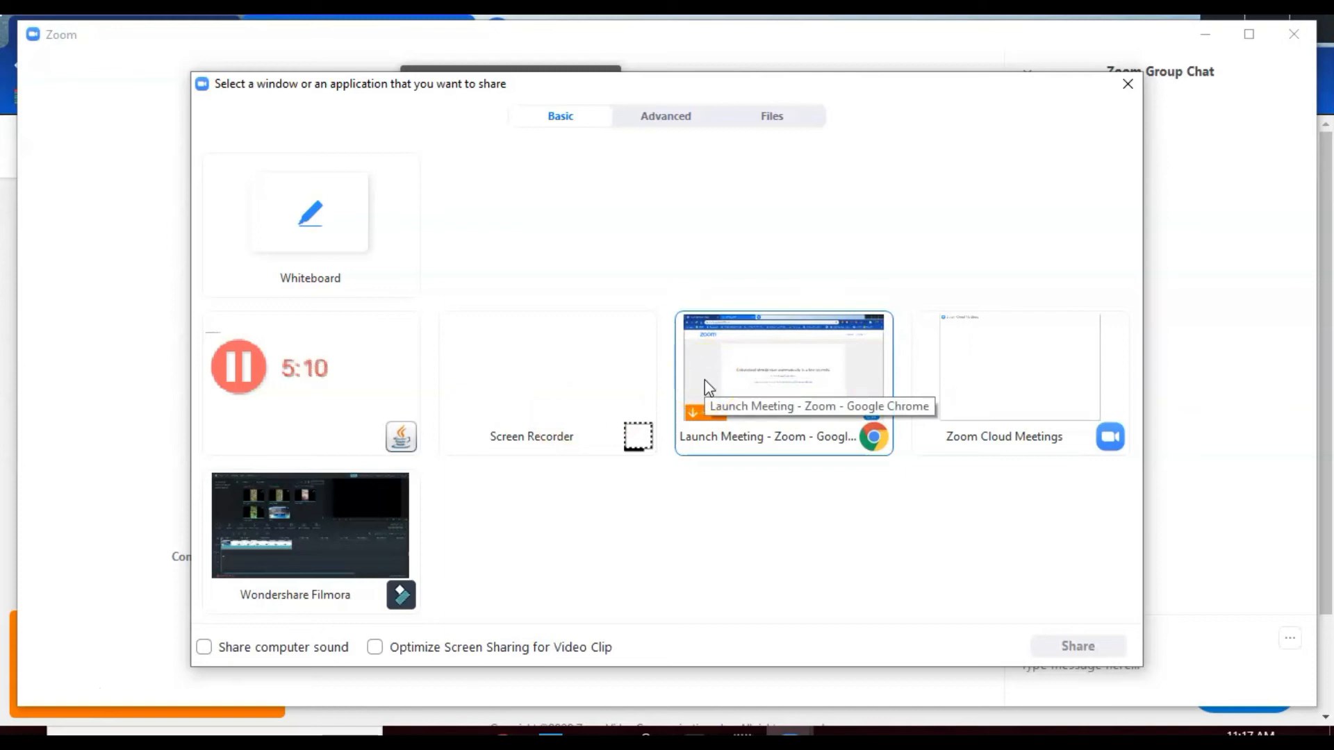
left_click(704, 380)
left_click(1089, 674)
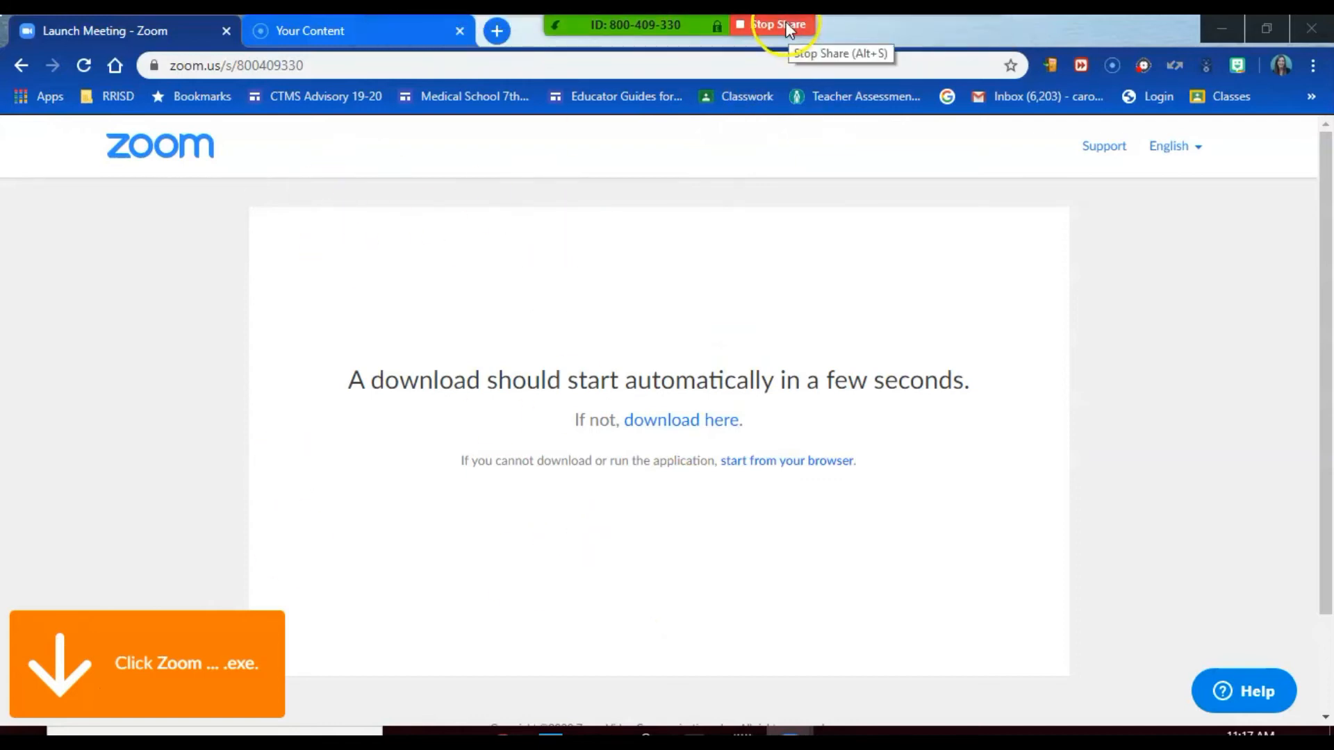
left_click(787, 26)
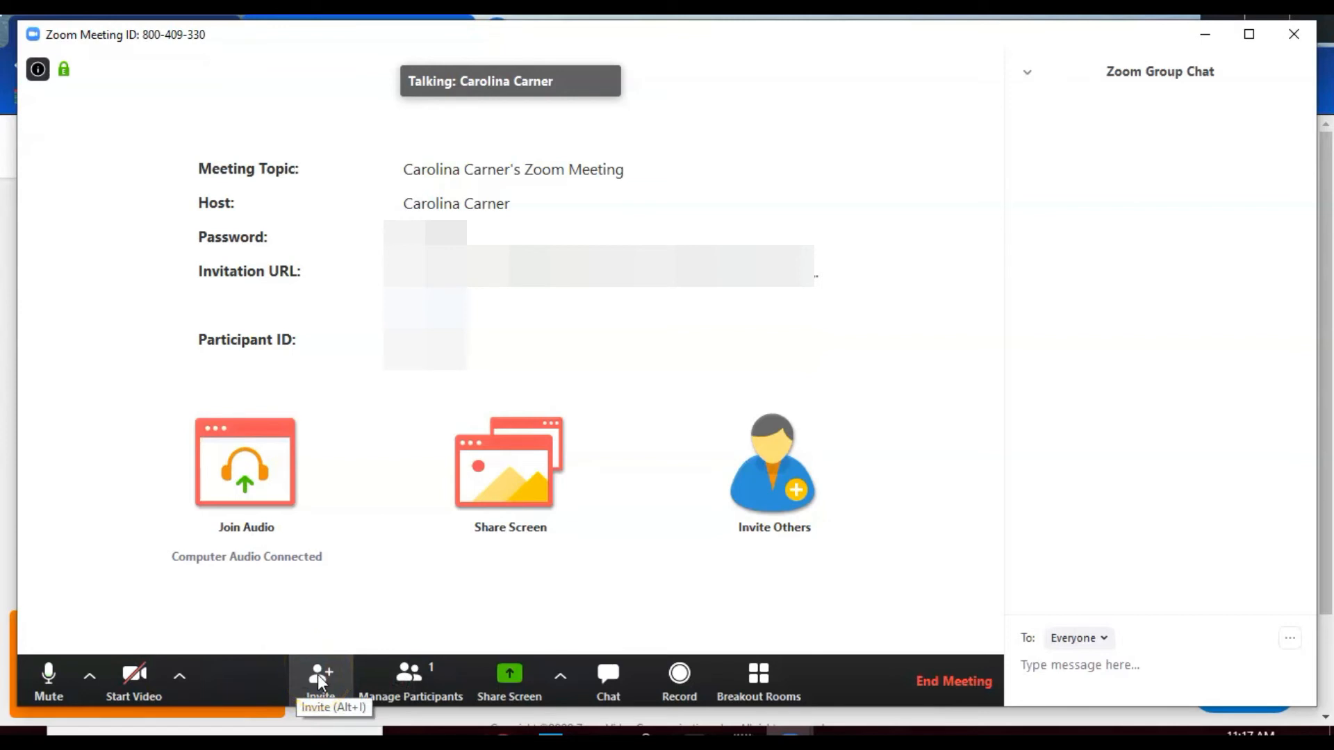
Step: End the running meeting for all participants and close the Zoom Cloud Meetings window
left_click(944, 679)
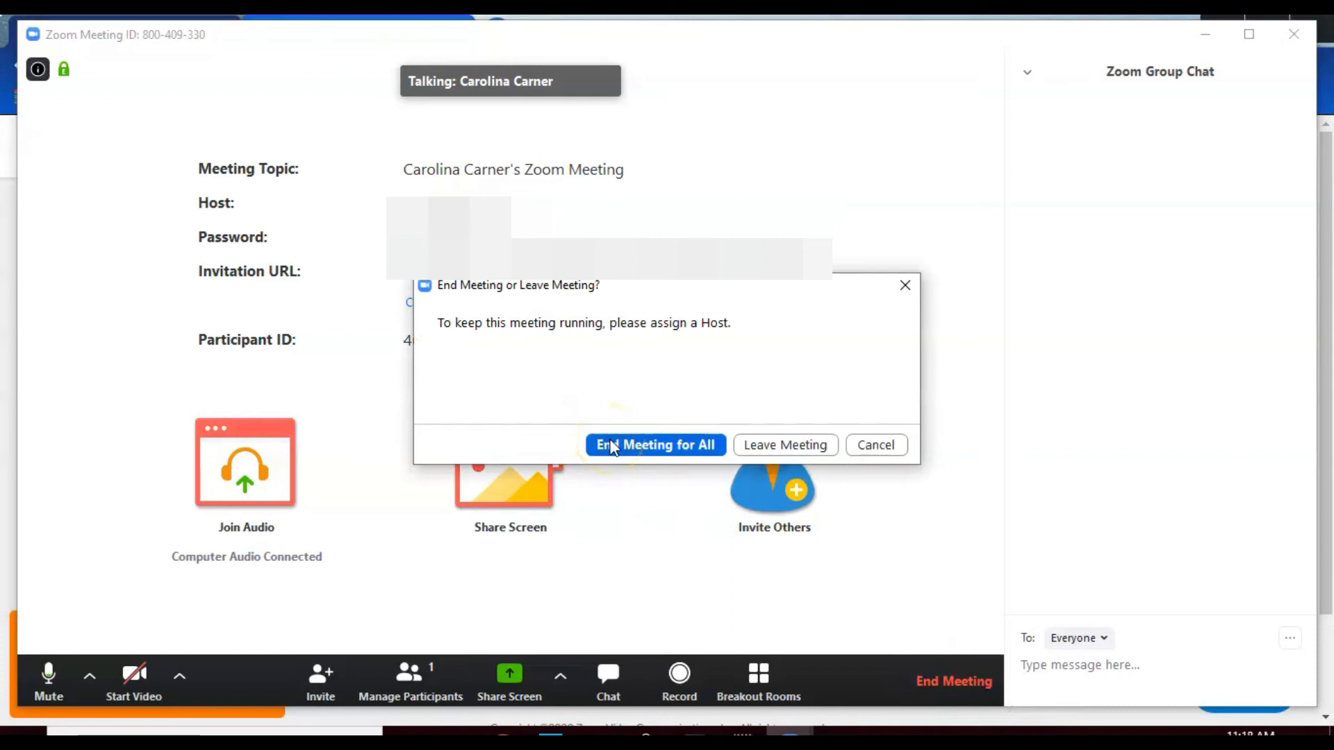
left_click(611, 445)
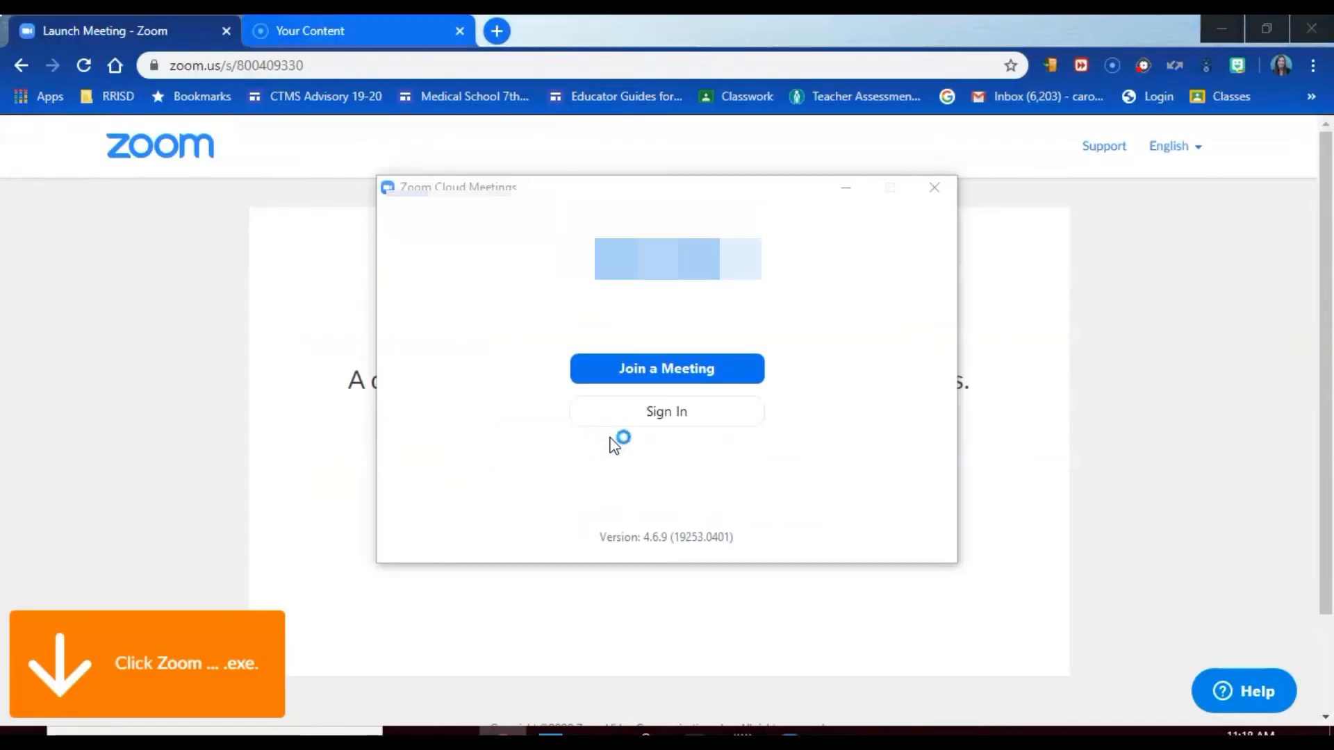
left_click(936, 189)
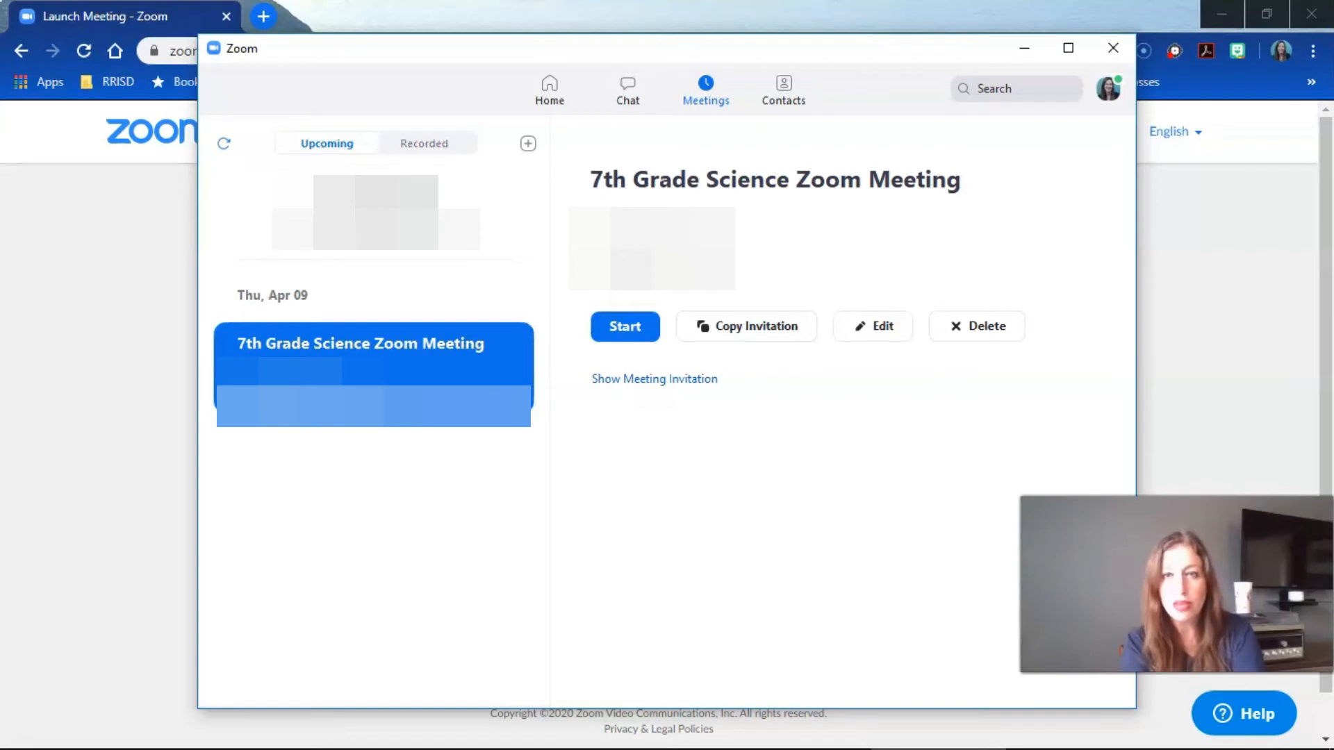
Step: Start scheduling a new meeting from the Zoom home view and set its topic to "7th Grade Science Zoom Meeting"
left_click(548, 89)
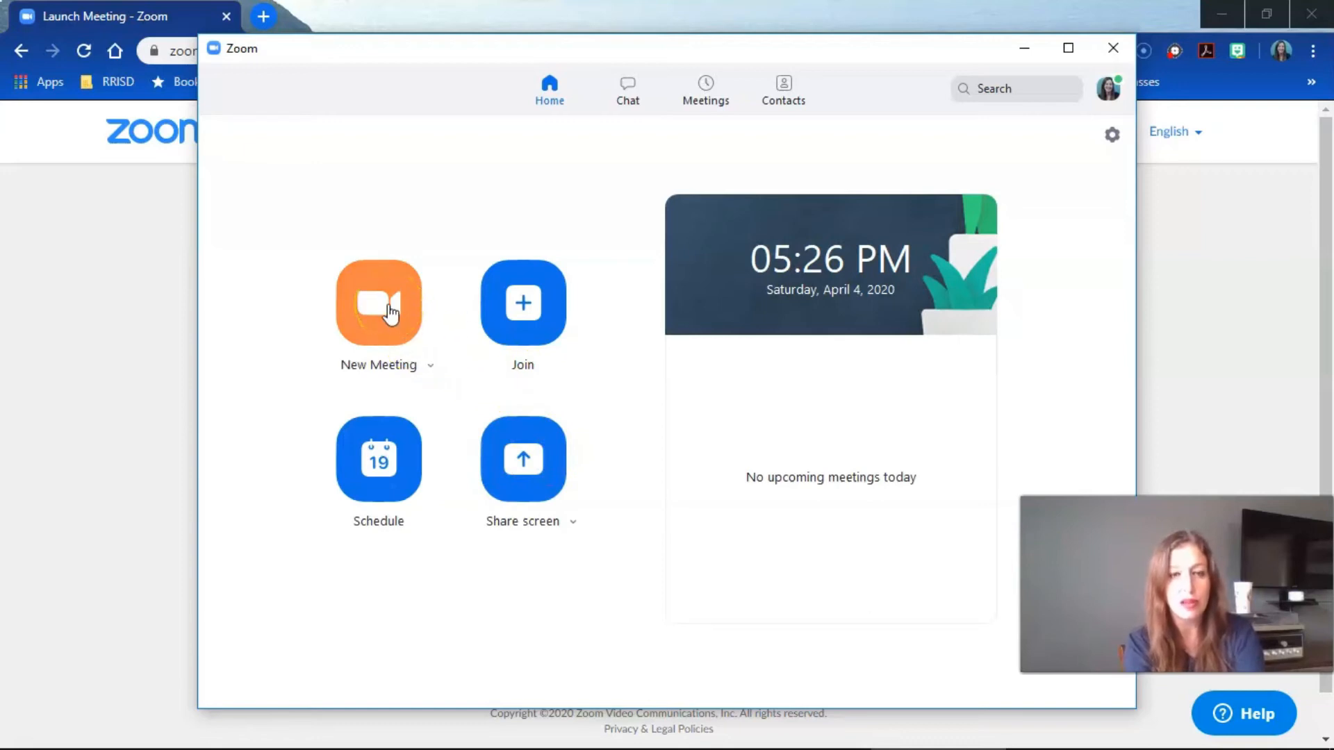
left_click(373, 483)
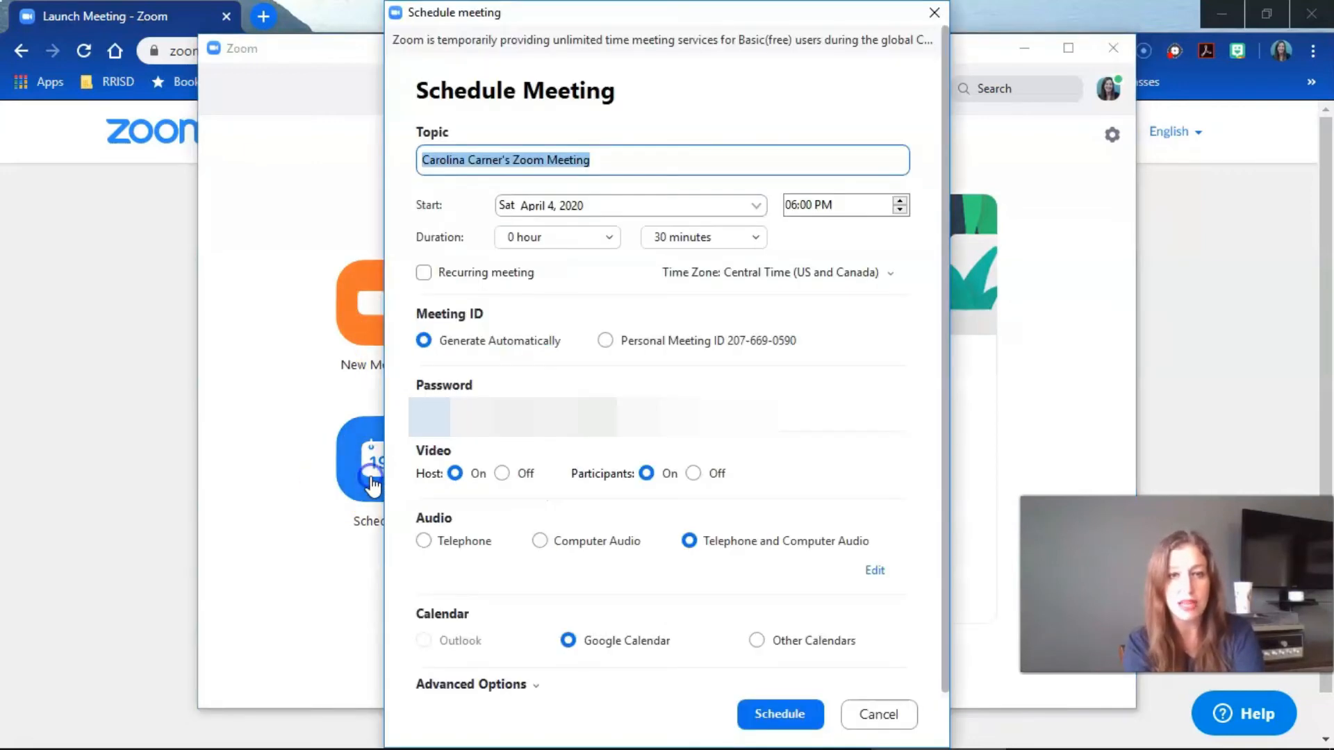
left_click(509, 160)
left_click_drag(511, 159, 419, 168)
type("&th")
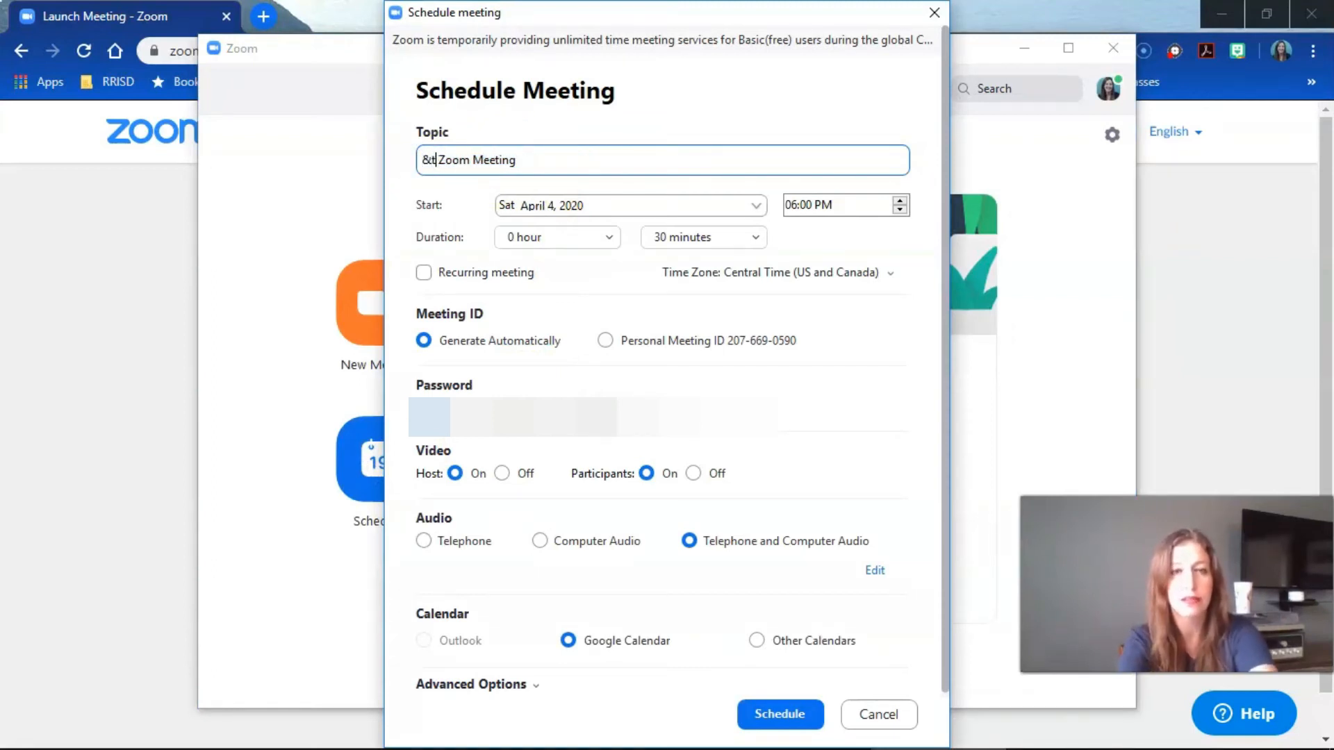
key("BackSpace")
key("BackSpace")
type("7th Grade Science")
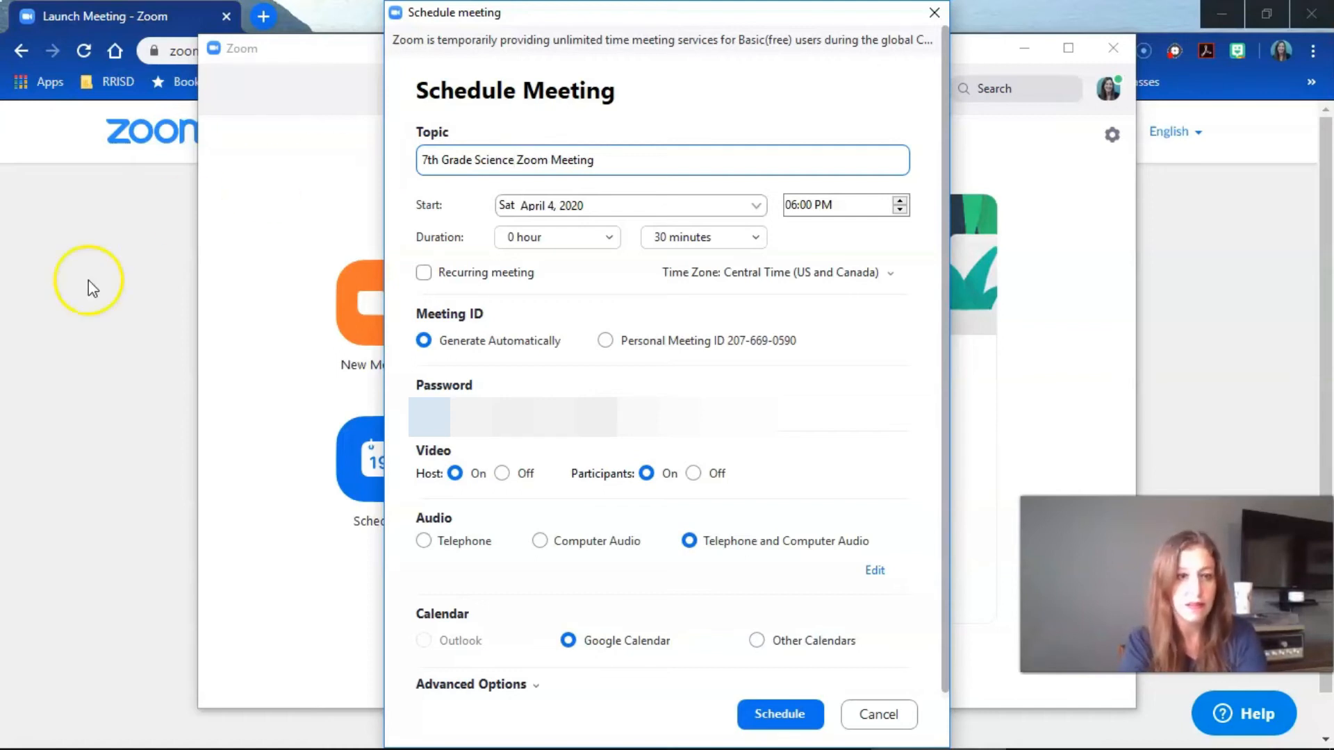
left_click(31, 707)
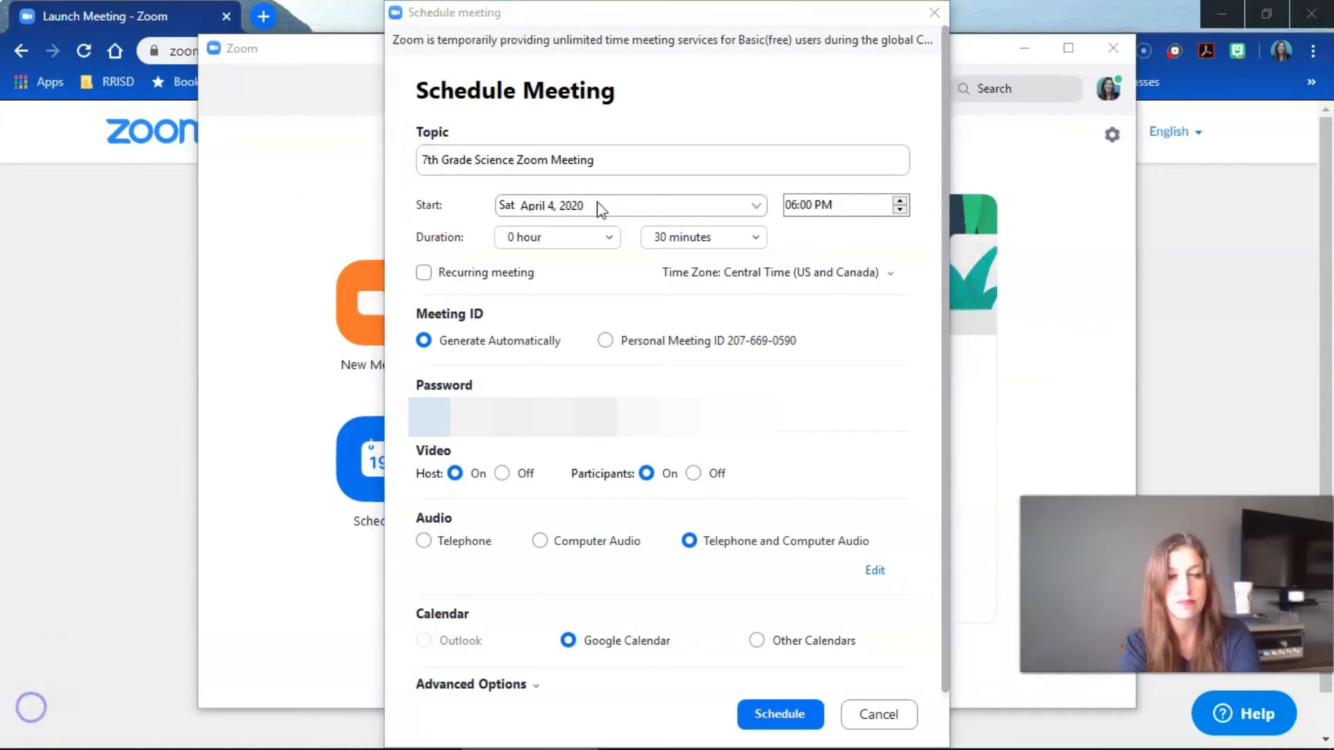
Step: Set the meeting's start date to Friday, April 17, 2020
left_click(613, 208)
left_click(680, 373)
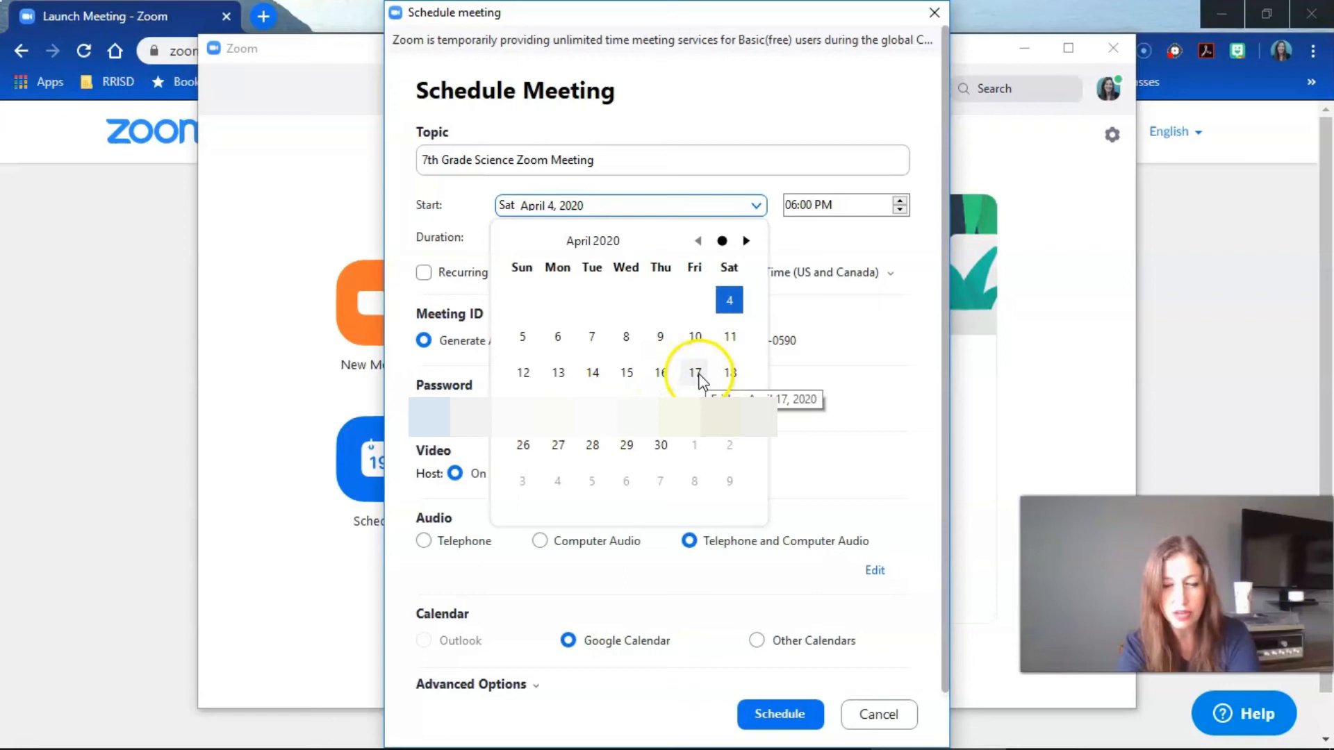
left_click(696, 373)
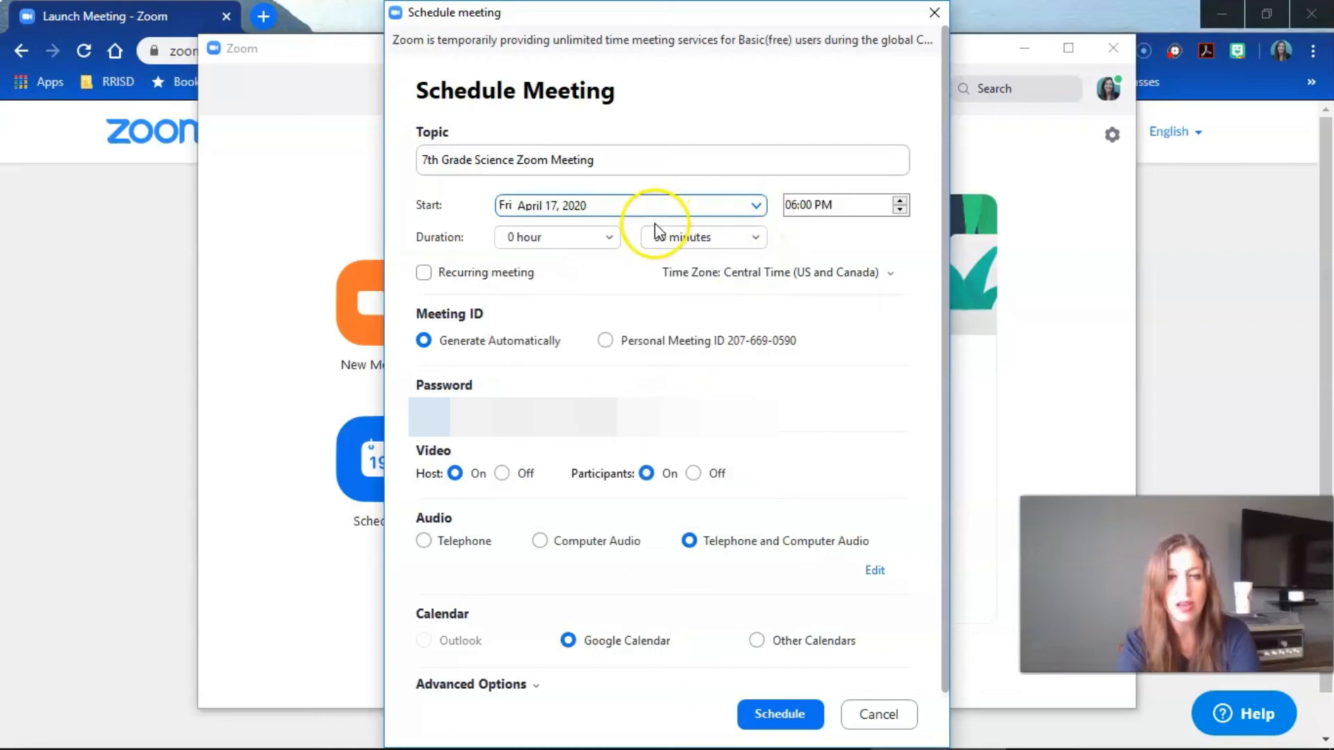
Step: Set the meeting's start time to 10:00 AM and its duration to 45 minutes
left_click(901, 210)
left_click(902, 211)
left_click(901, 210)
left_click(901, 210)
left_click(901, 210)
left_click(901, 210)
left_click(900, 210)
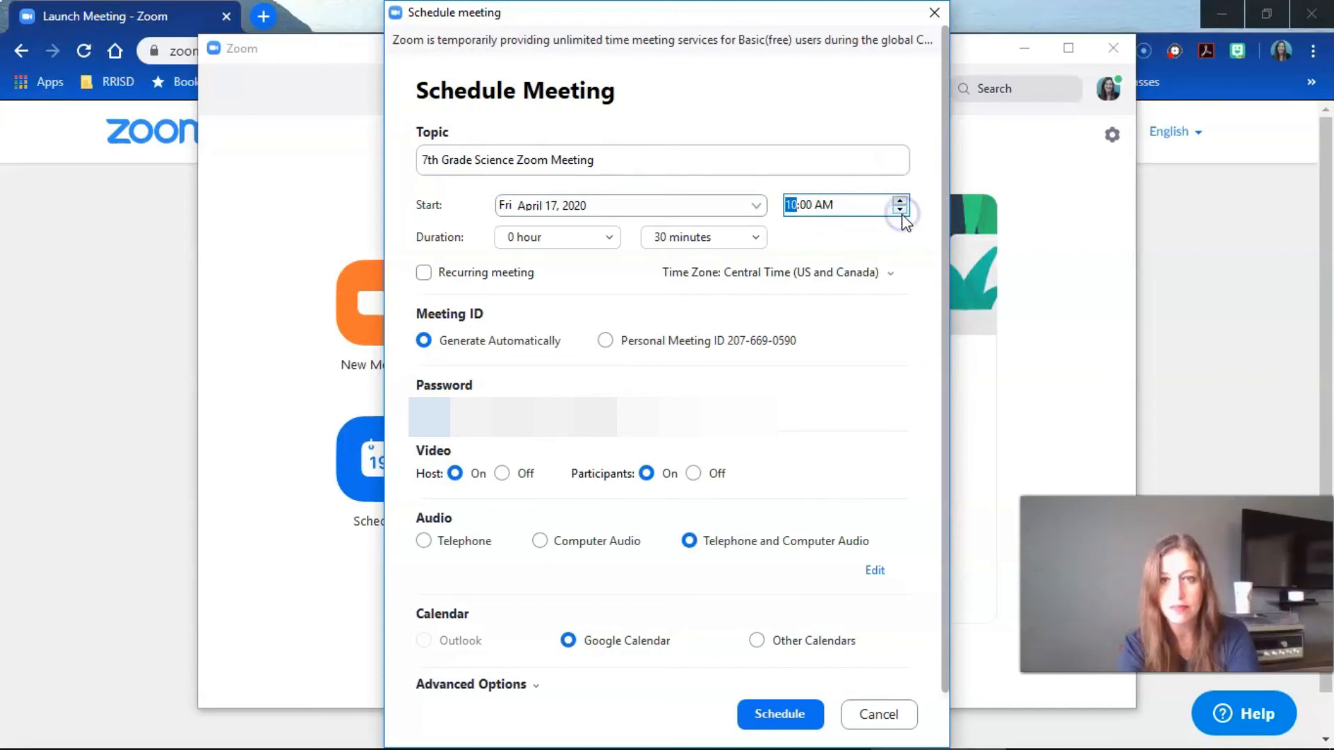
left_click(757, 238)
left_click(686, 346)
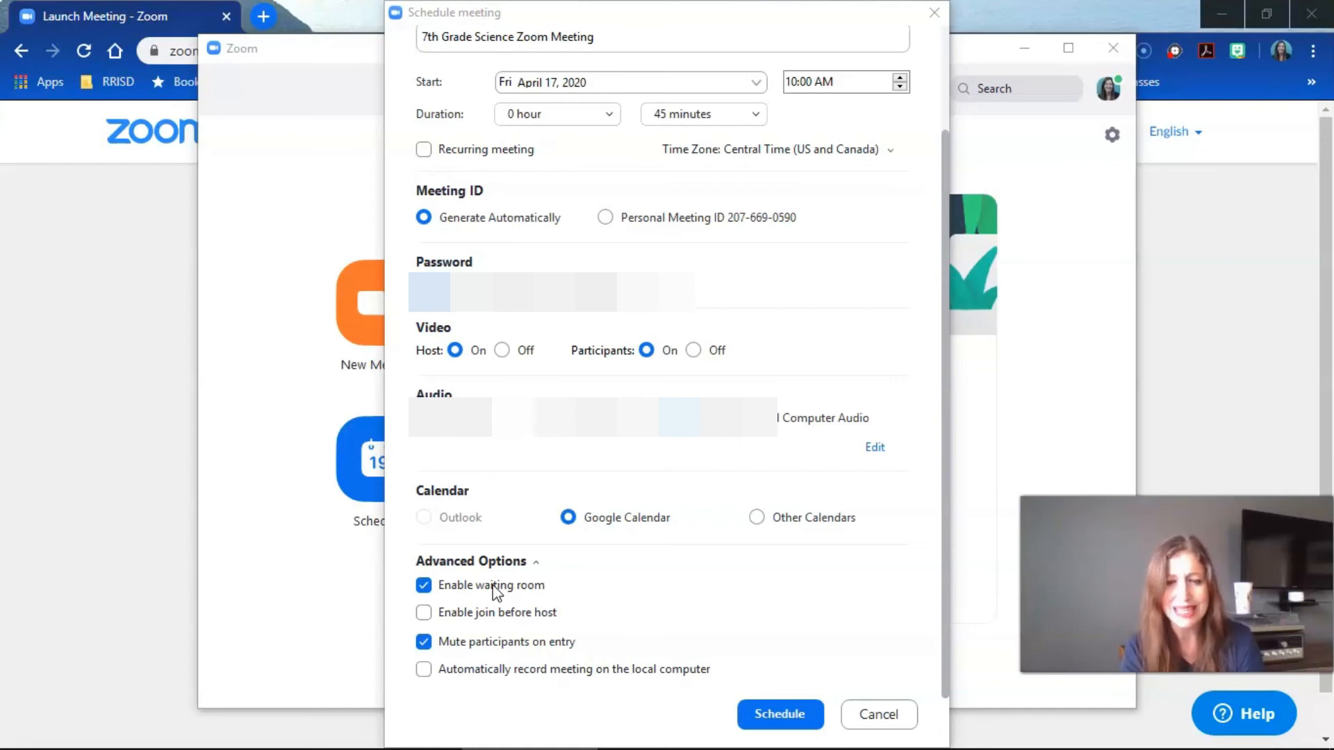
Step: Schedule the meeting in Google Calendar with muting of participants on entry turned off, and authorize Zoom's access to the Google account
left_click(423, 643)
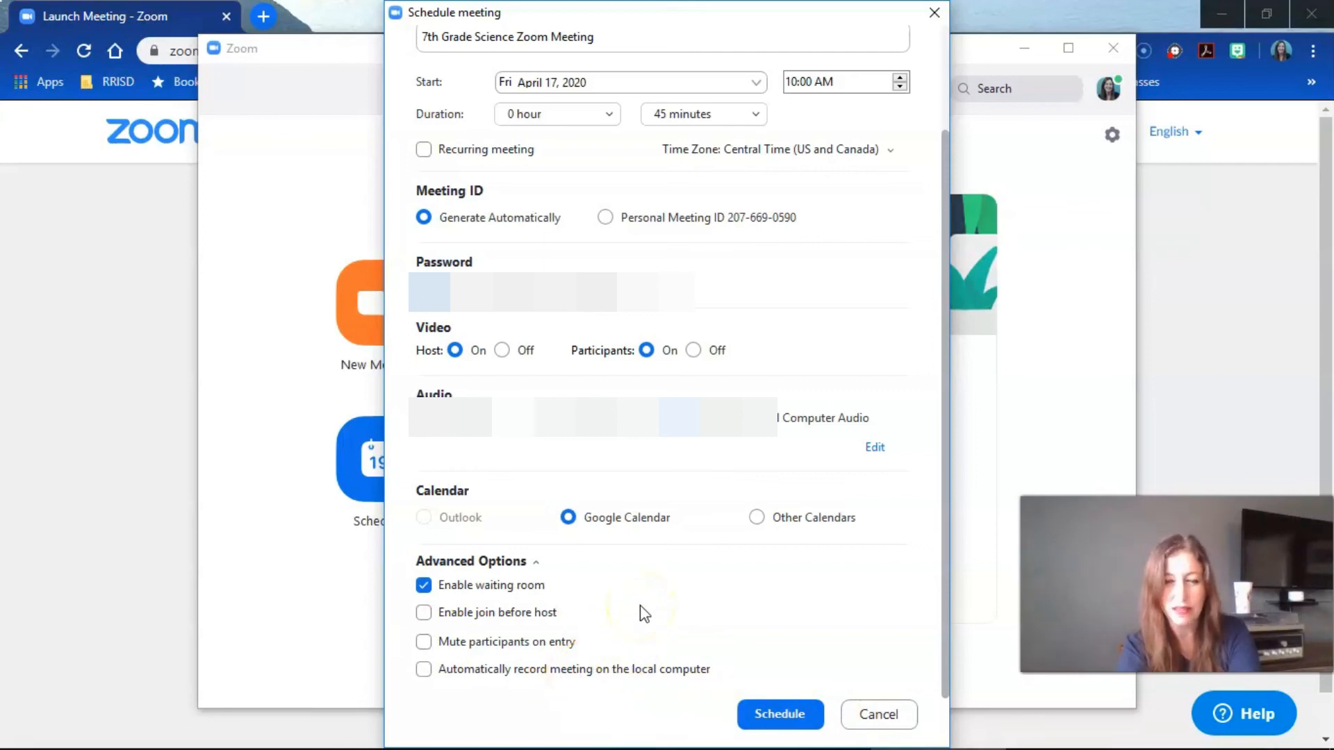
left_click(774, 711)
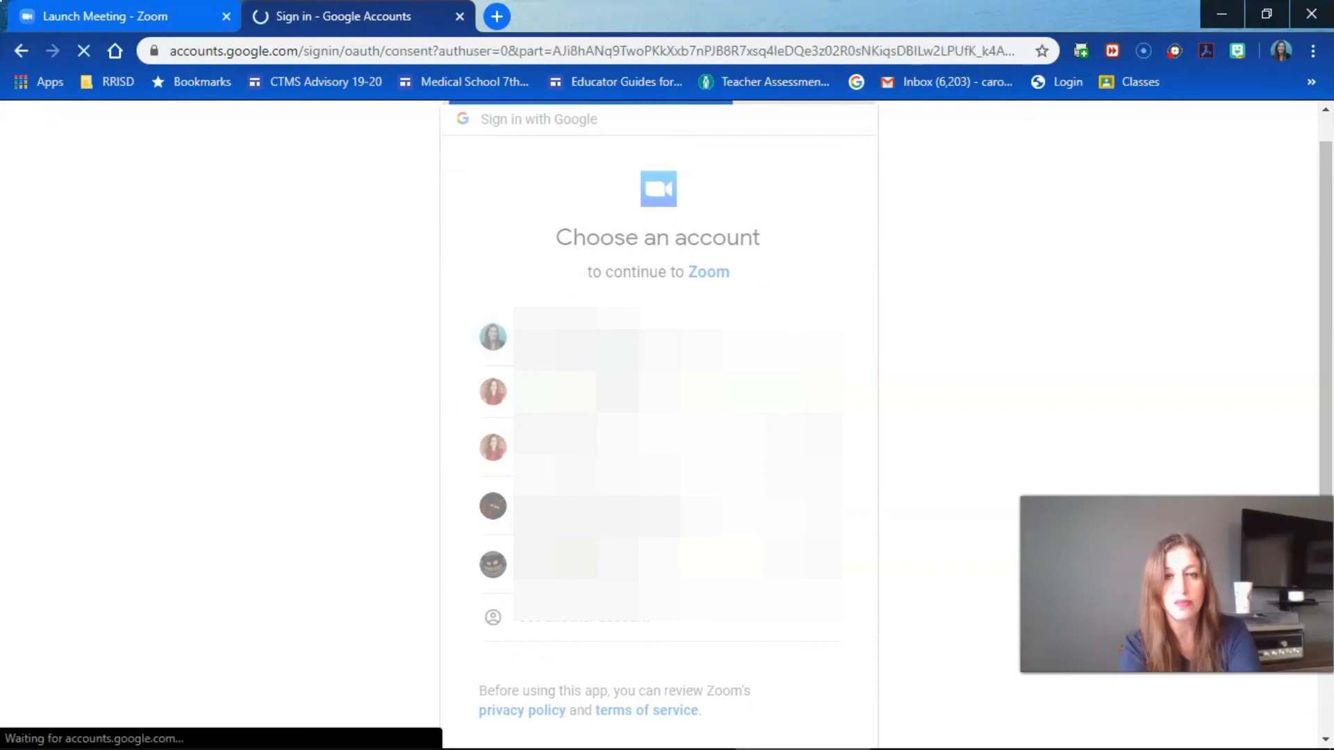
left_click(798, 629)
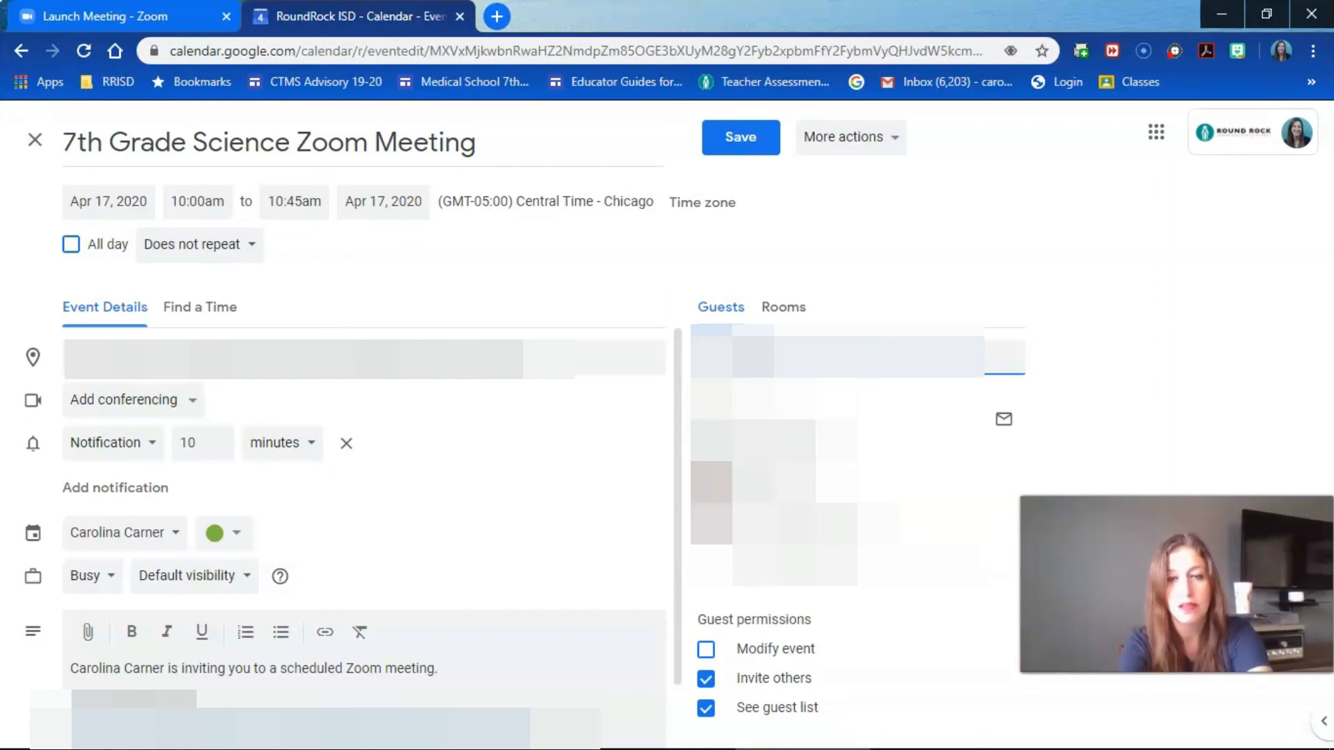
Step: Add a suggested contact to the guest list of the 7th Grade Science Zoom Meeting calendar event
type("c")
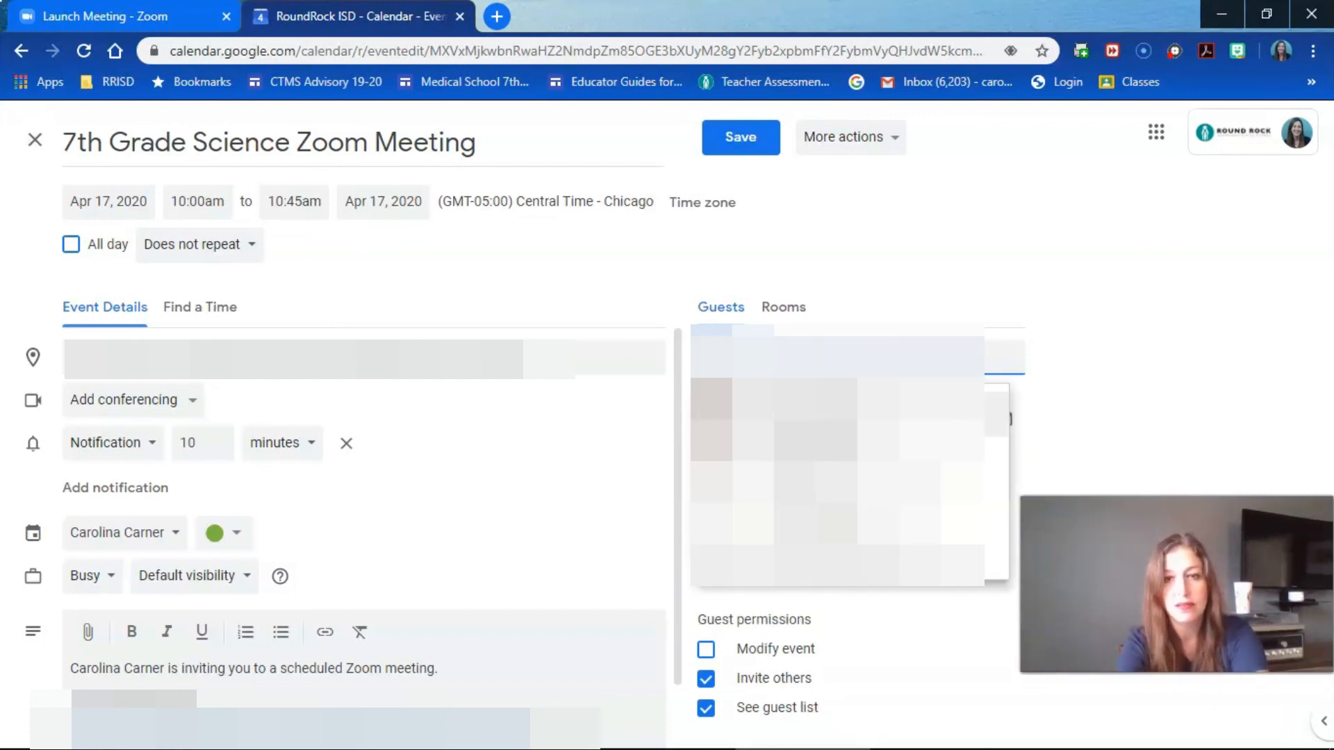
key("Return")
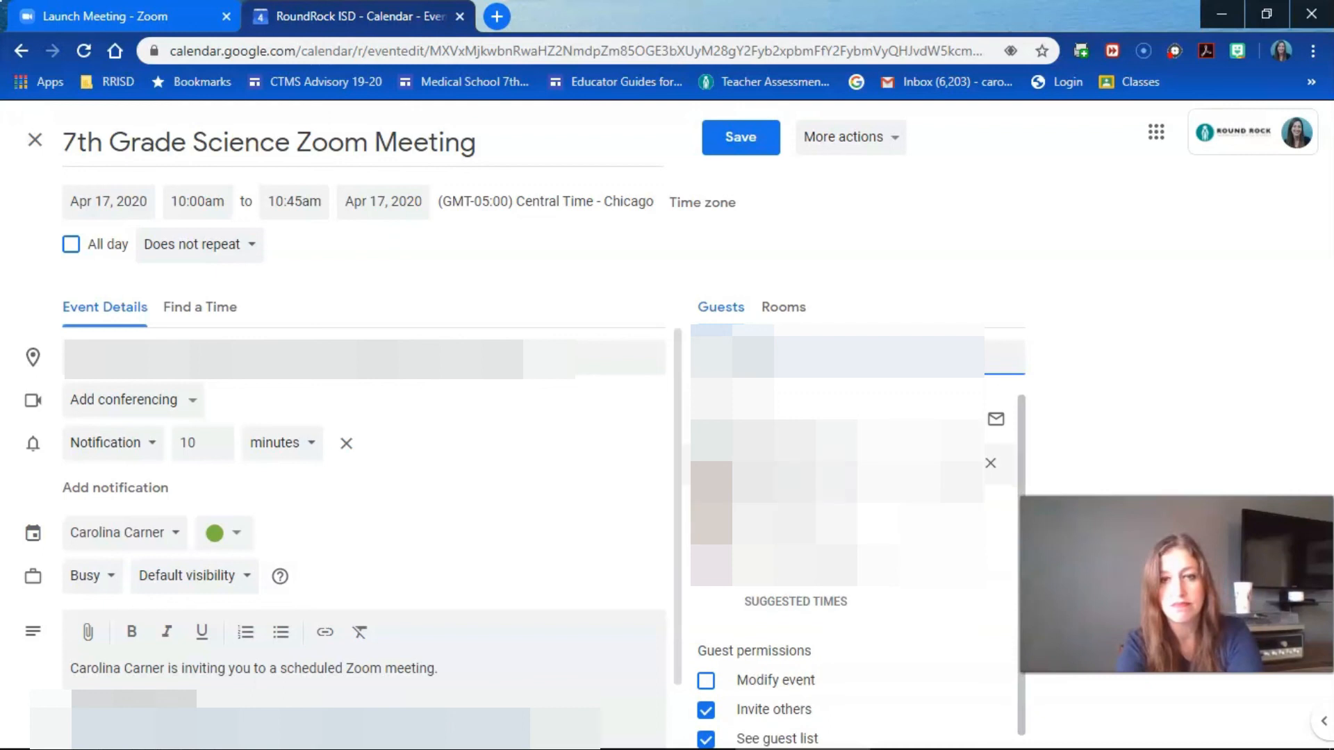
left_click(105, 608)
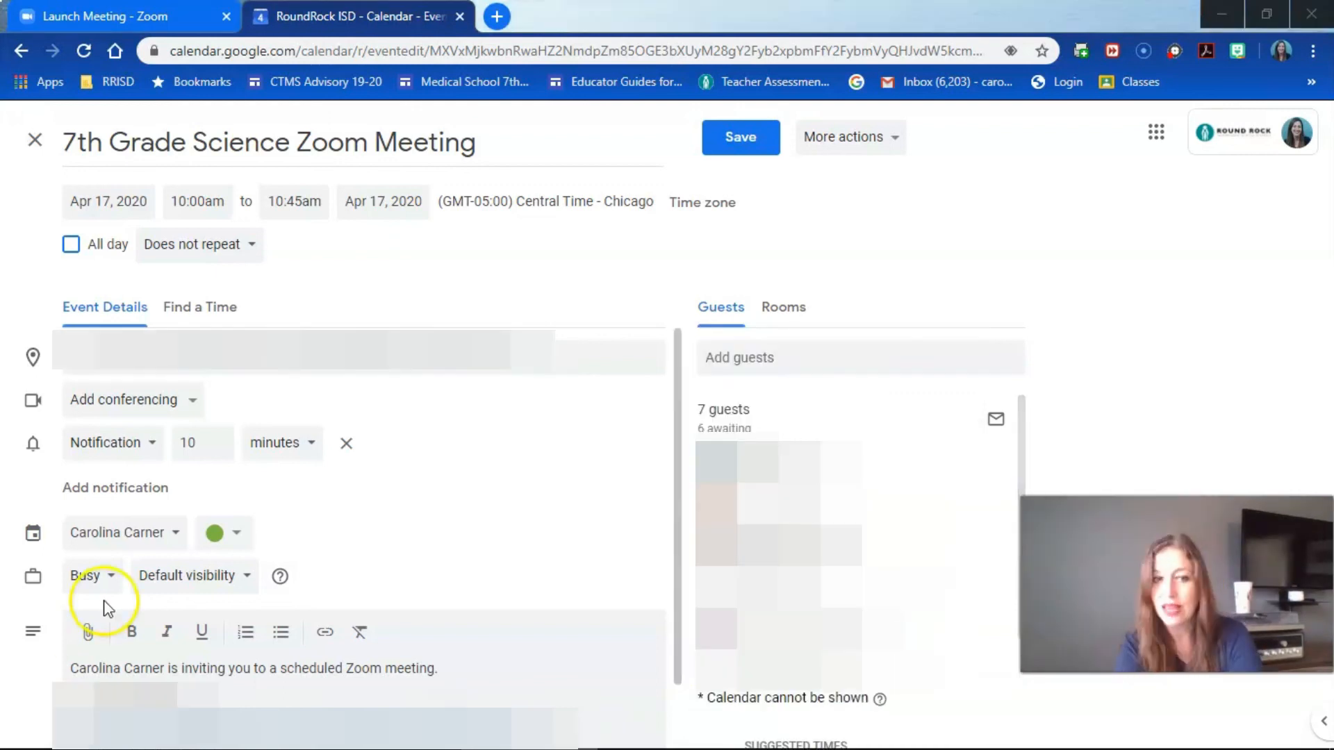